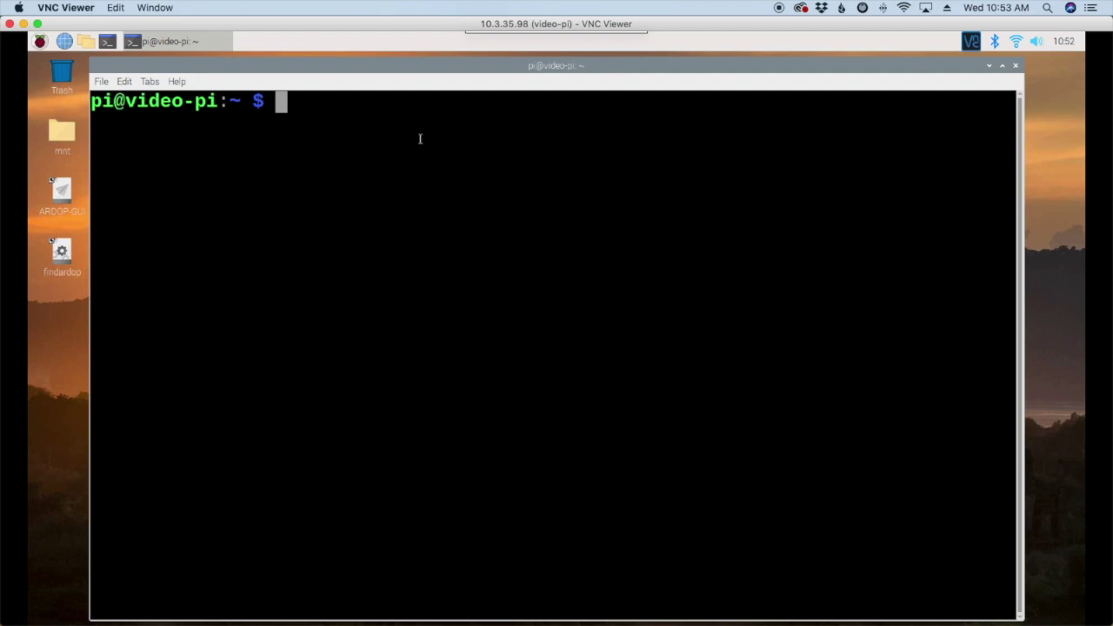
Change the working directory to Downloads in the terminal
text(cd Dwo)
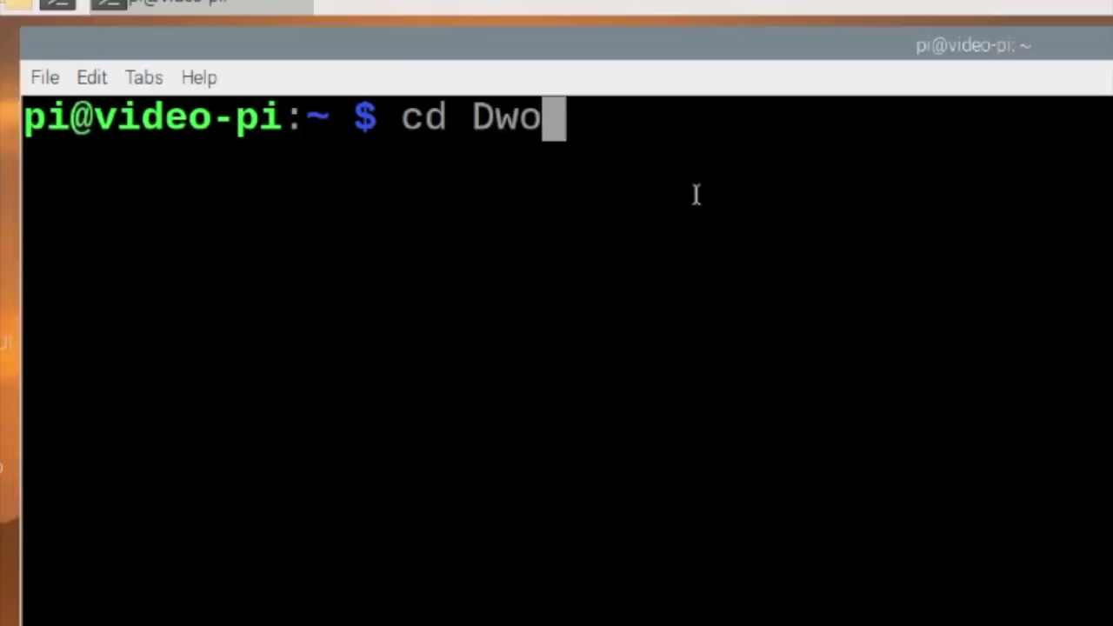
key(BackSpace)
key(BackSpace)
text(ow)
key(Tab)
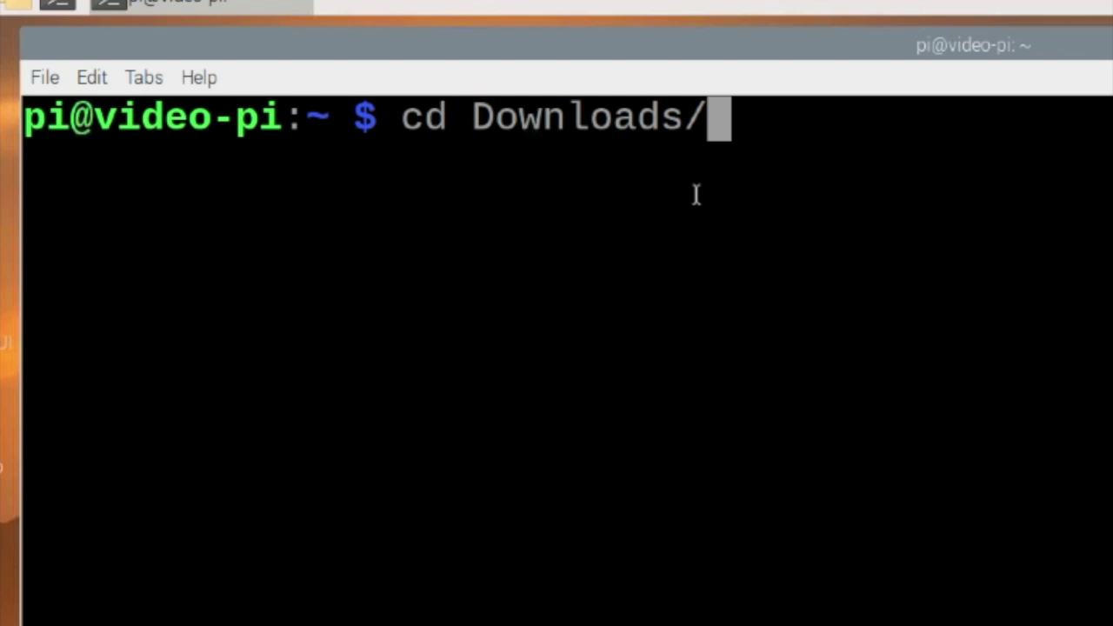
key(Return)
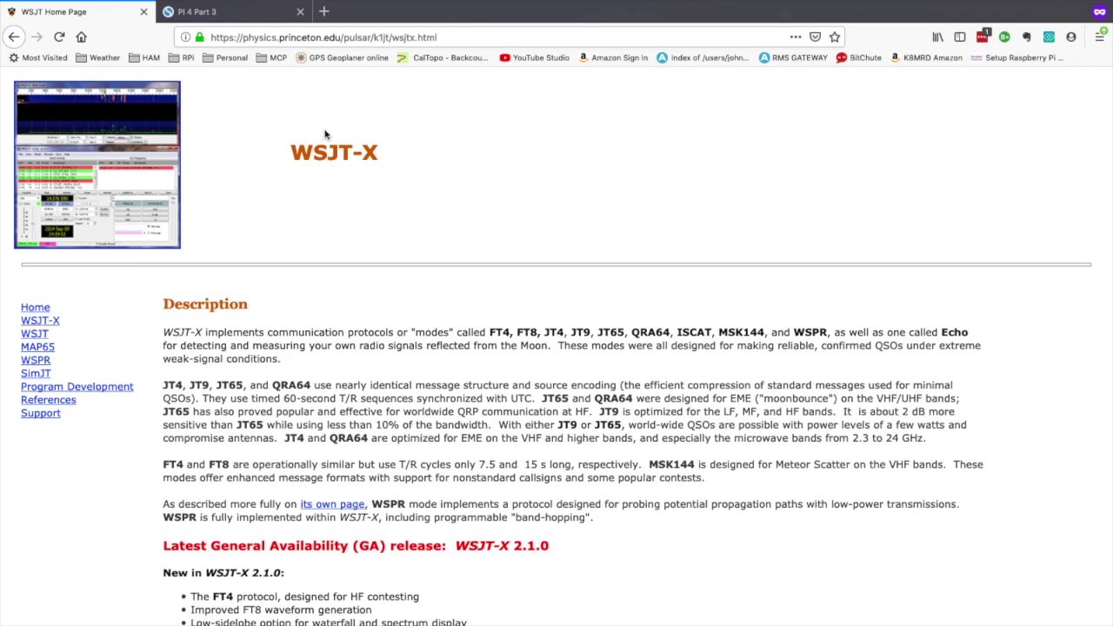
In the web browser, find the Linux installation packages for WSJT-X 2.1.0 and copy the link to the Raspbian package wsjtx_2.1.0_armhf.deb
drag(439, 38, 196, 38)
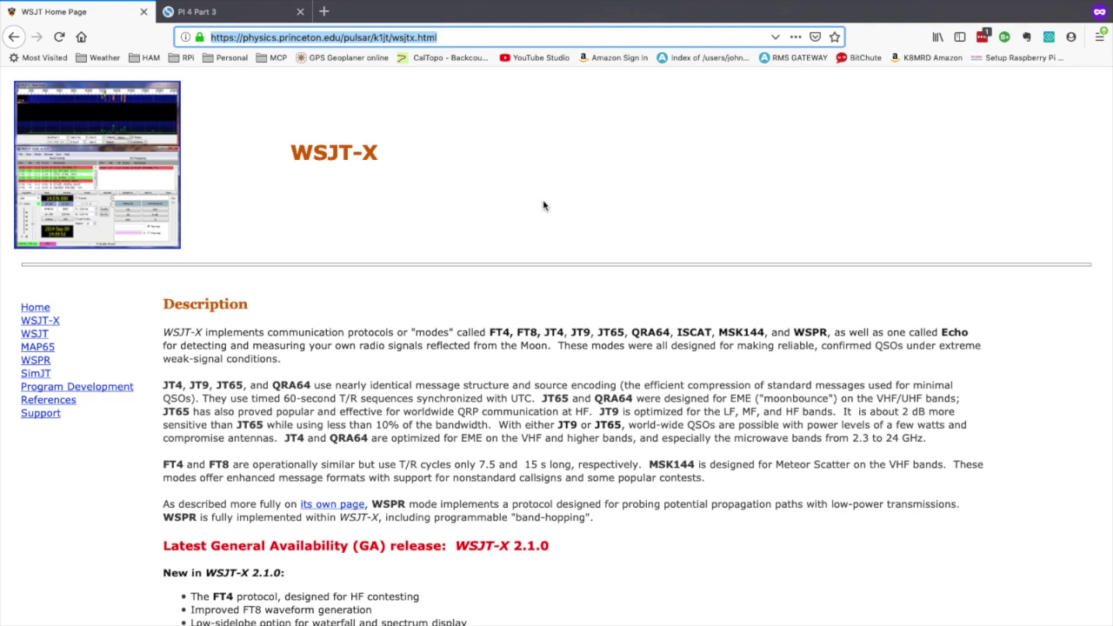
scroll(543, 205, down, 5)
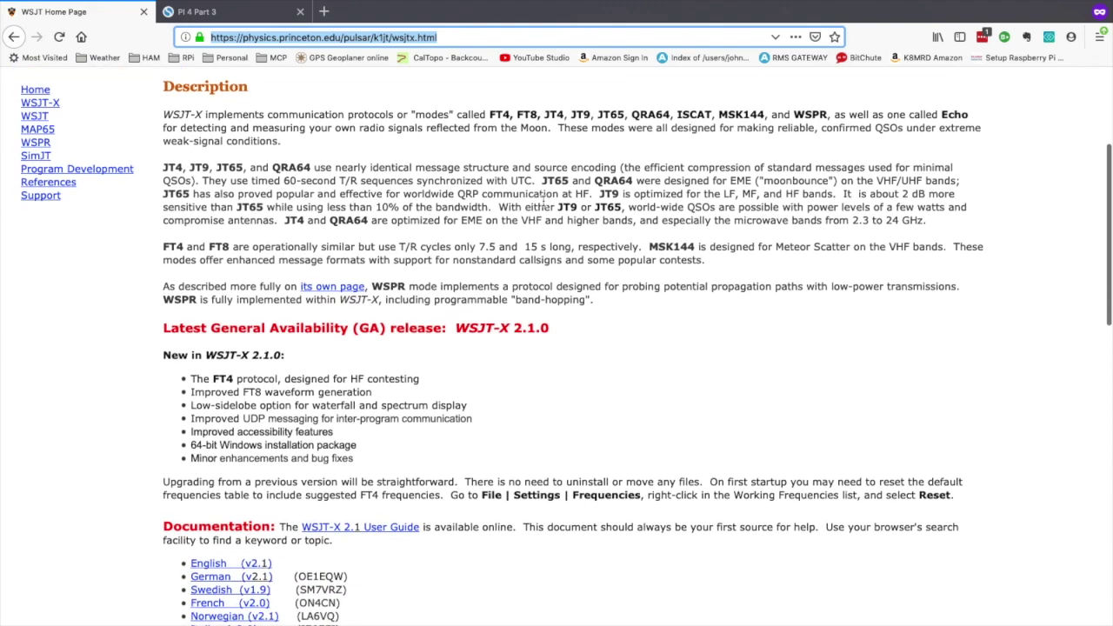
scroll(581, 281, down, 10)
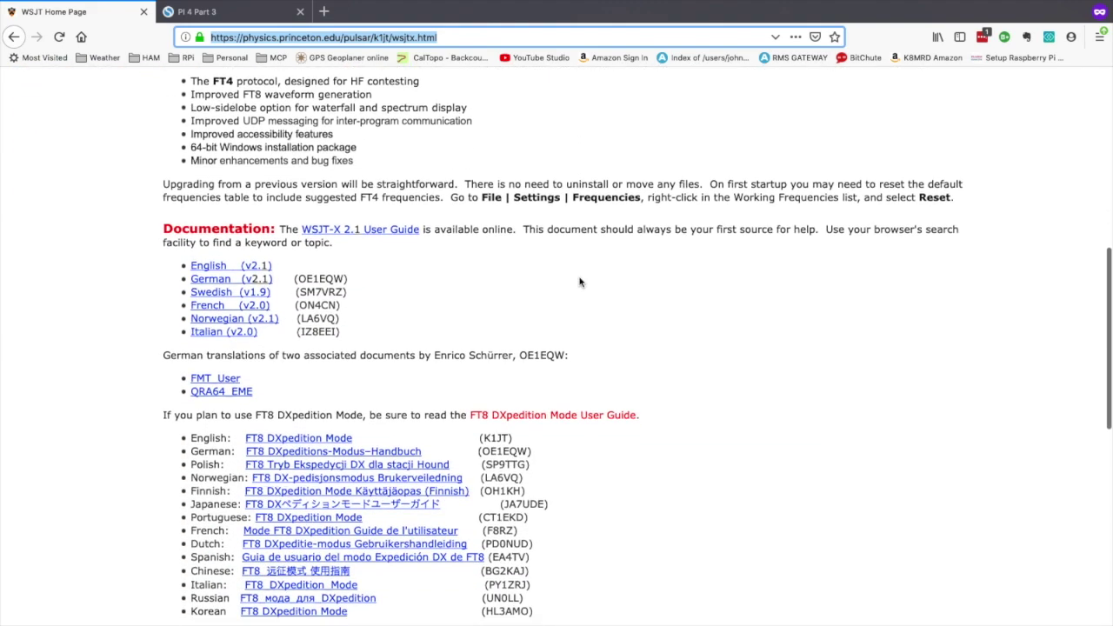
drag(602, 348, 87, 340)
scroll(80, 332, down, 4)
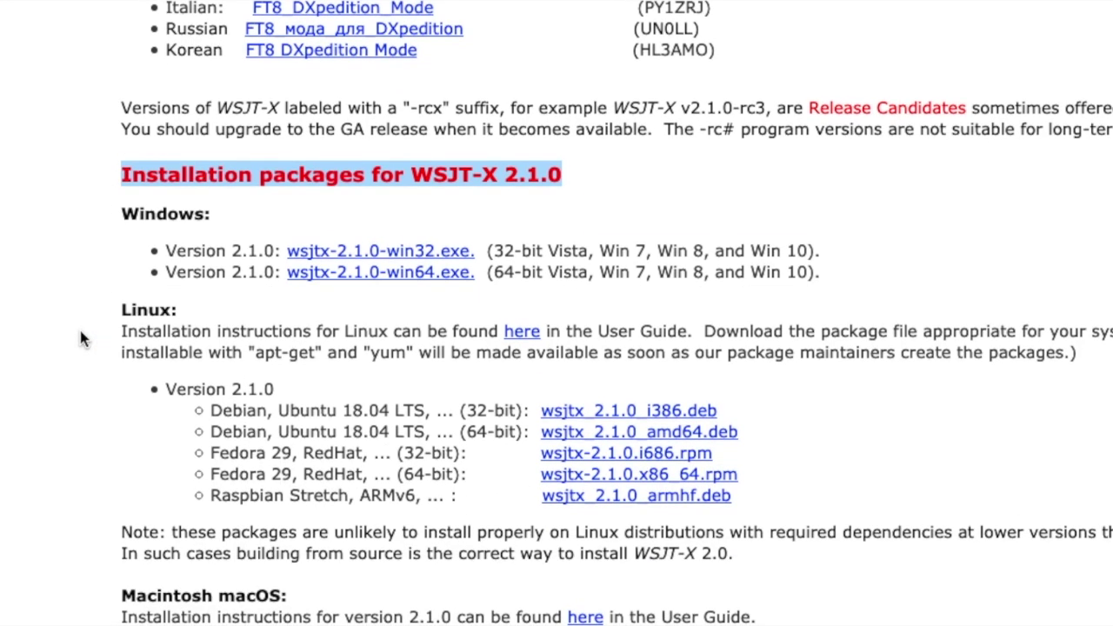
triple_click(157, 309)
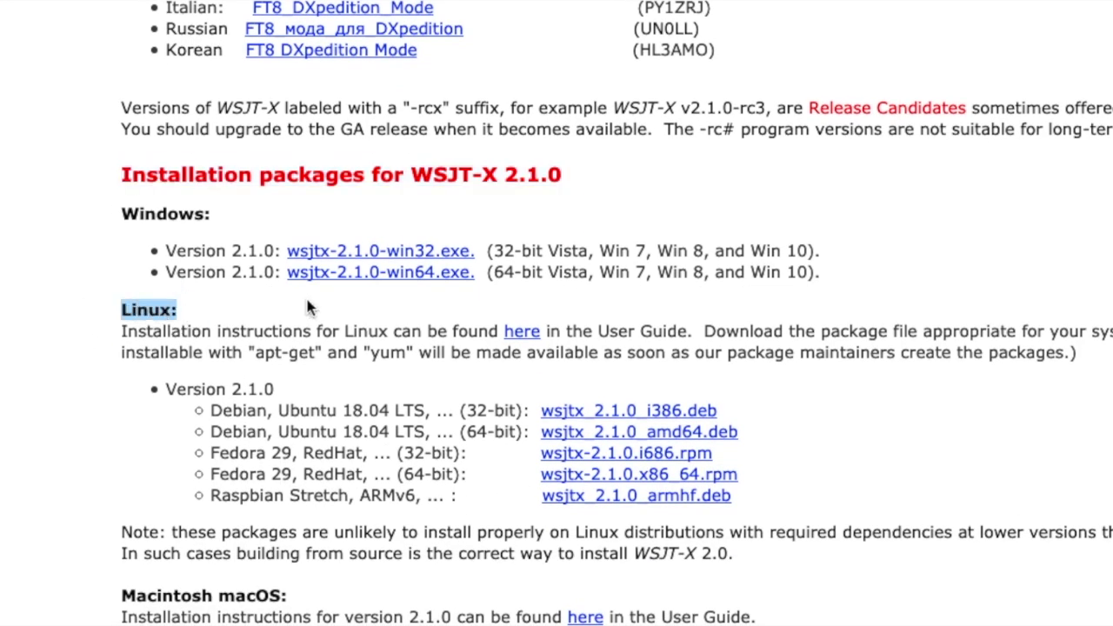
scroll(308, 261, down, 3)
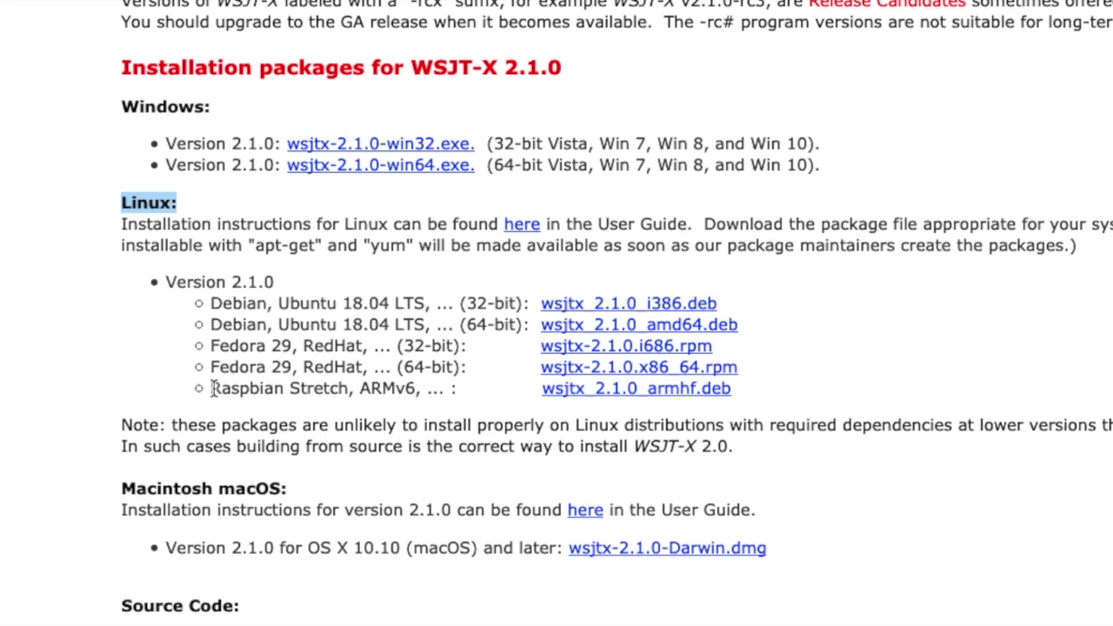
drag(213, 388, 421, 389)
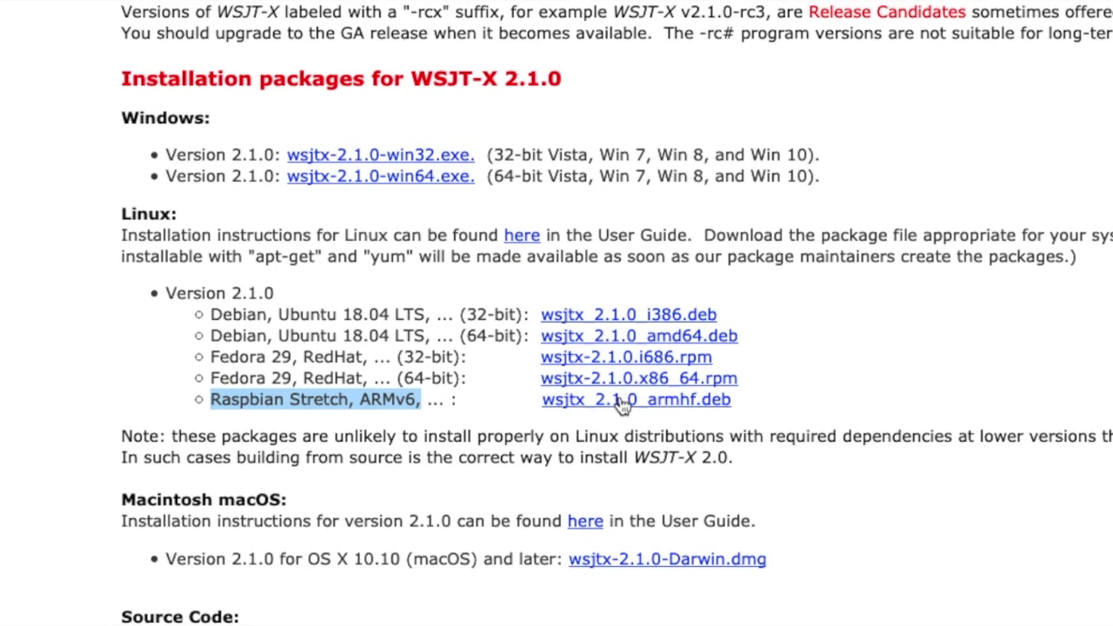
right_click(622, 396)
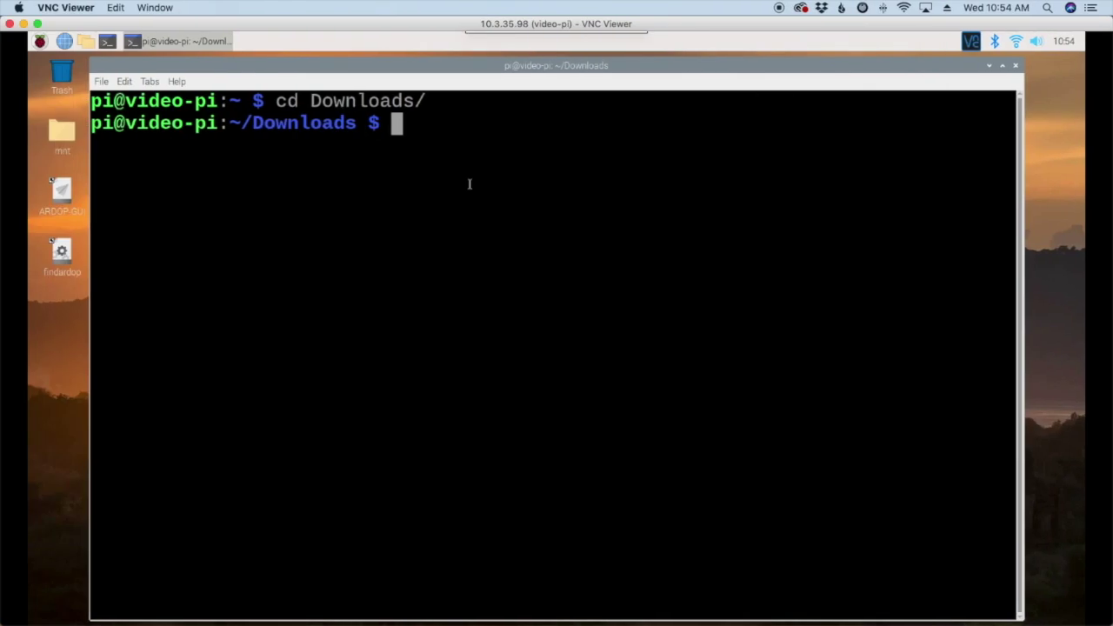
text(wget)
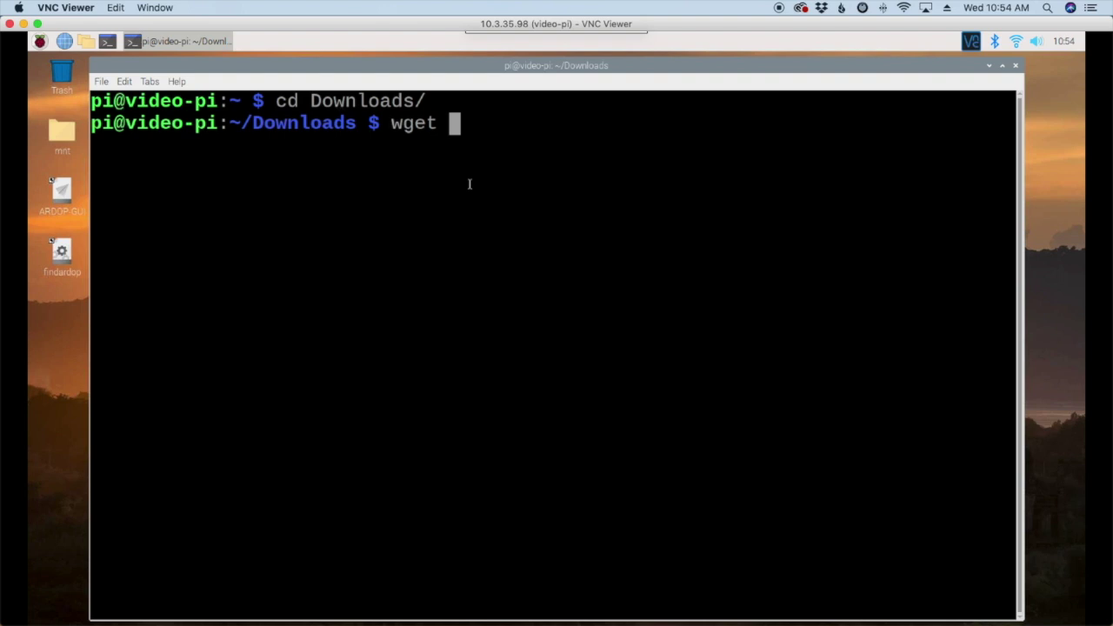
text(--no)
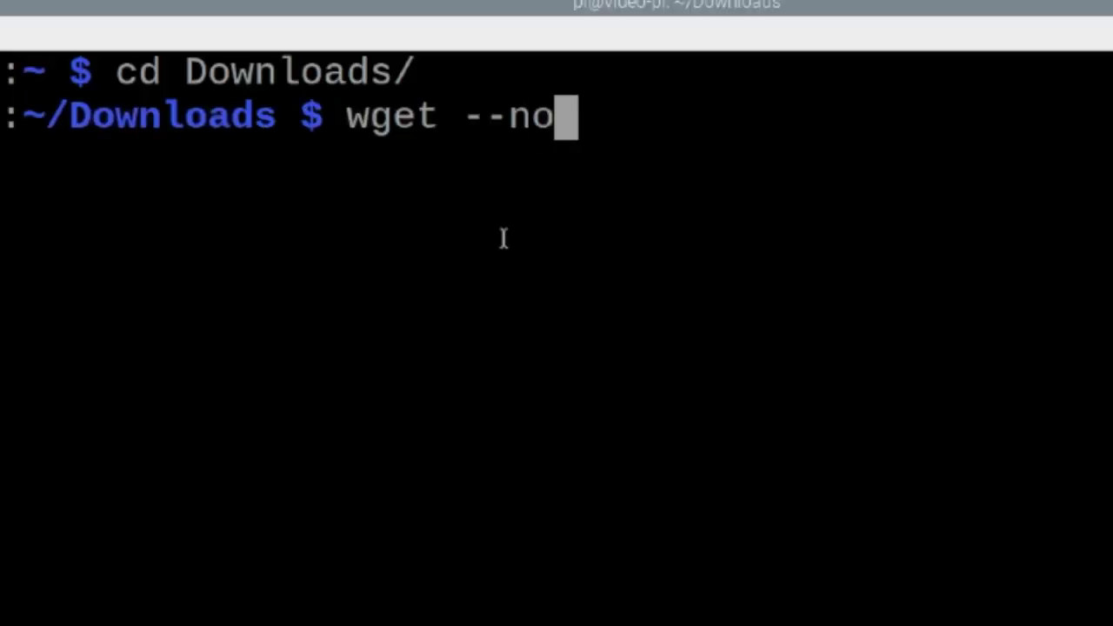
text(-check)
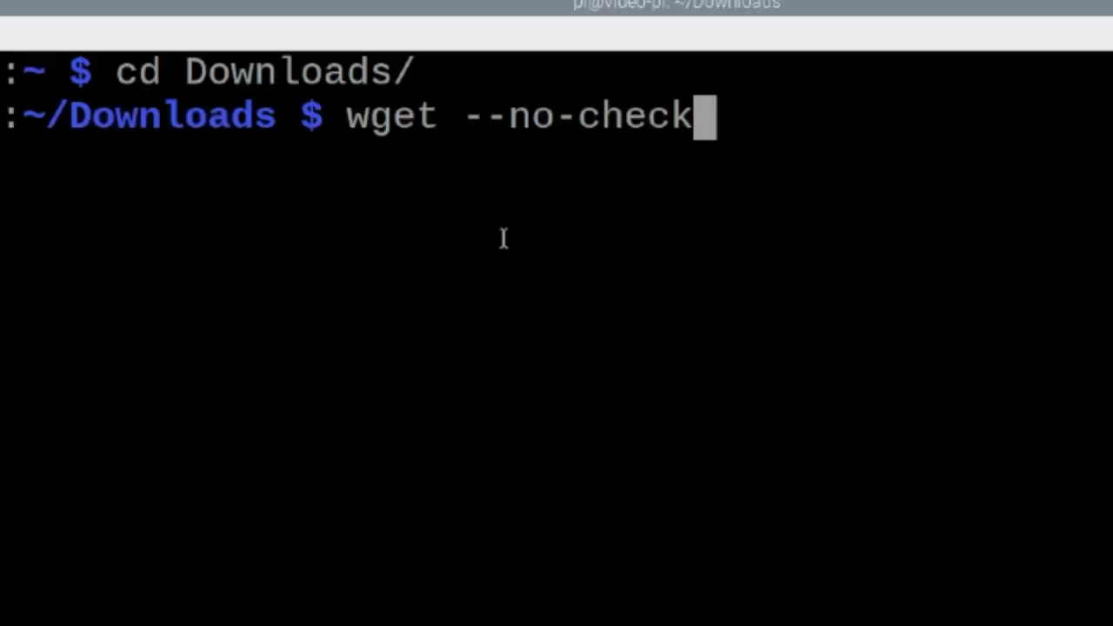
text(-certifi)
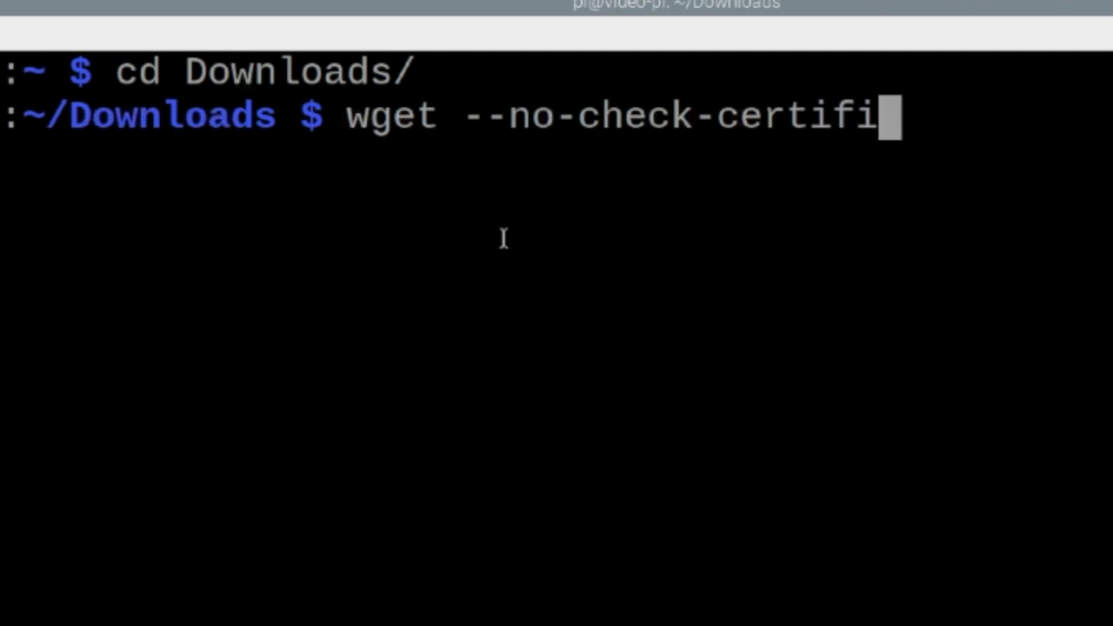
text(cate)
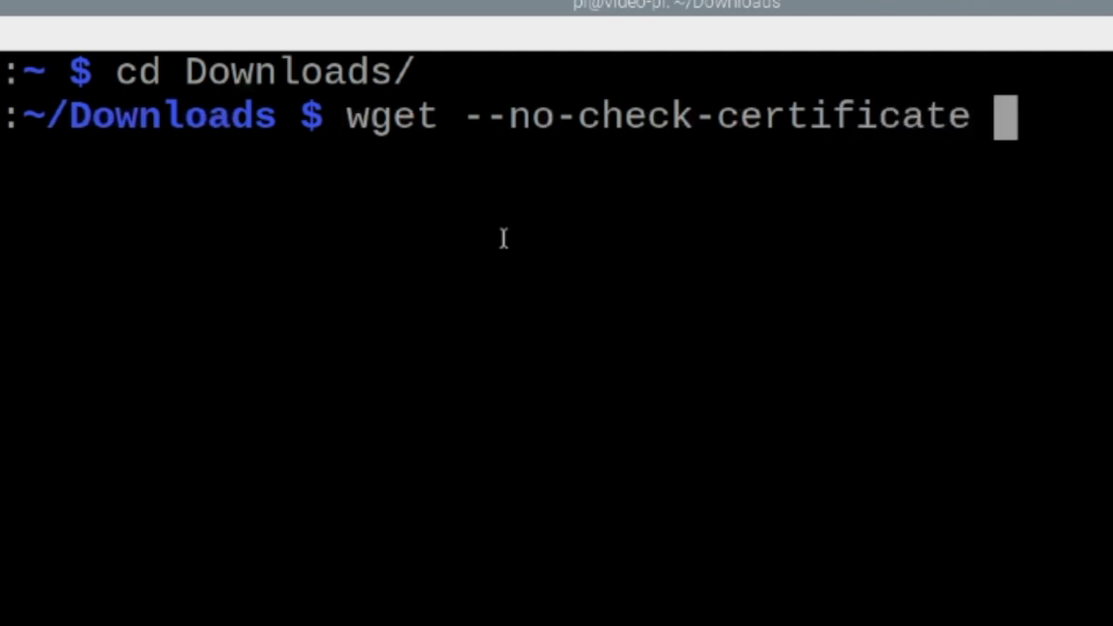
right_click(1010, 131)
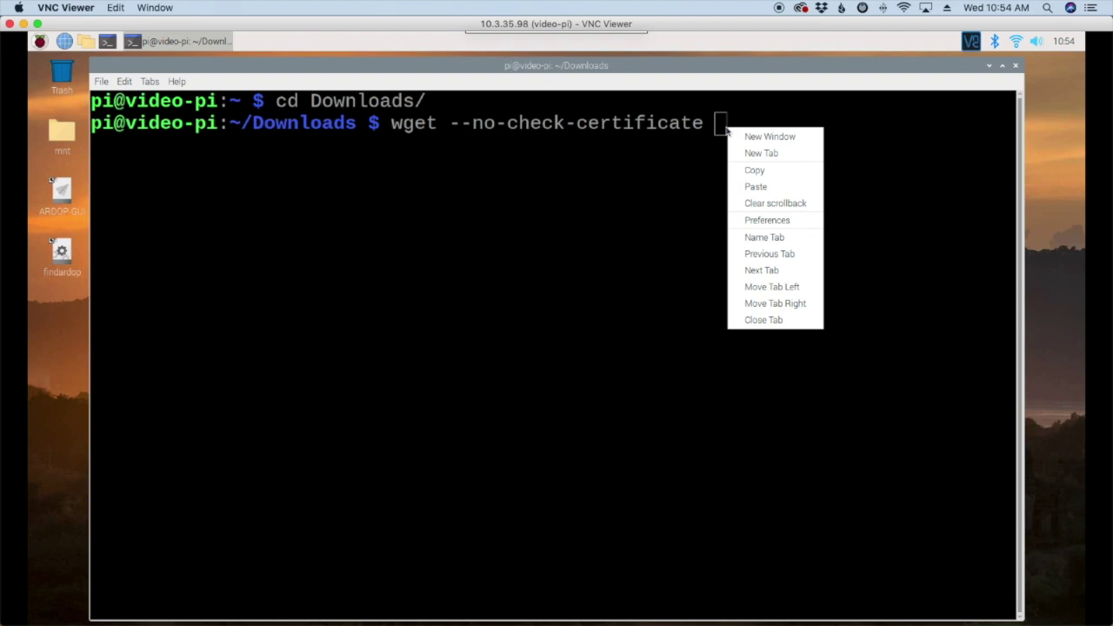
click(755, 186)
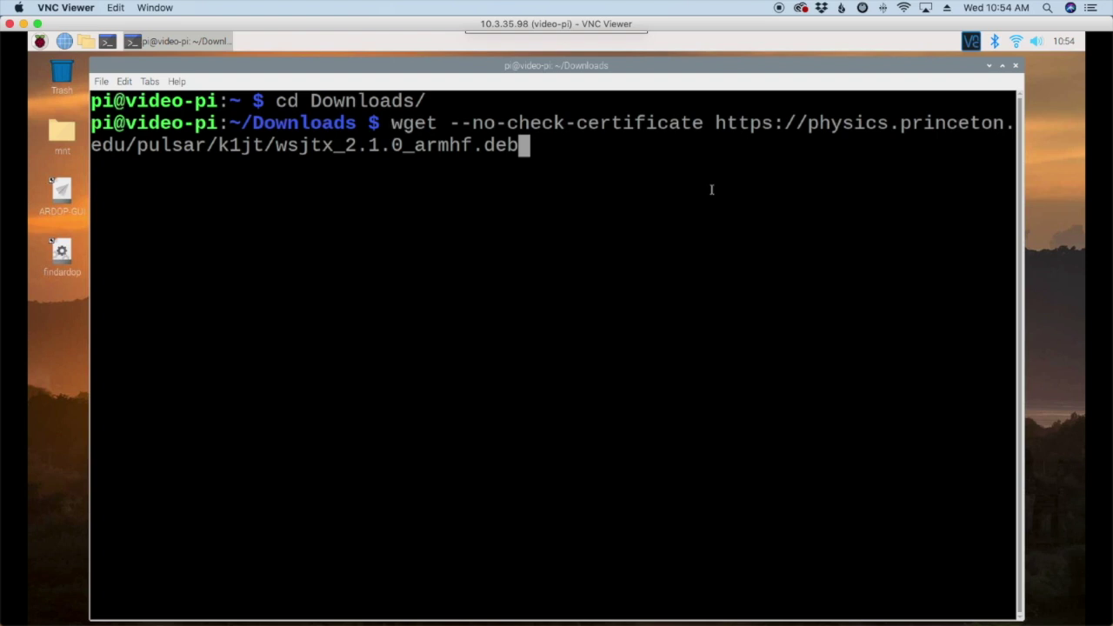
key(Return)
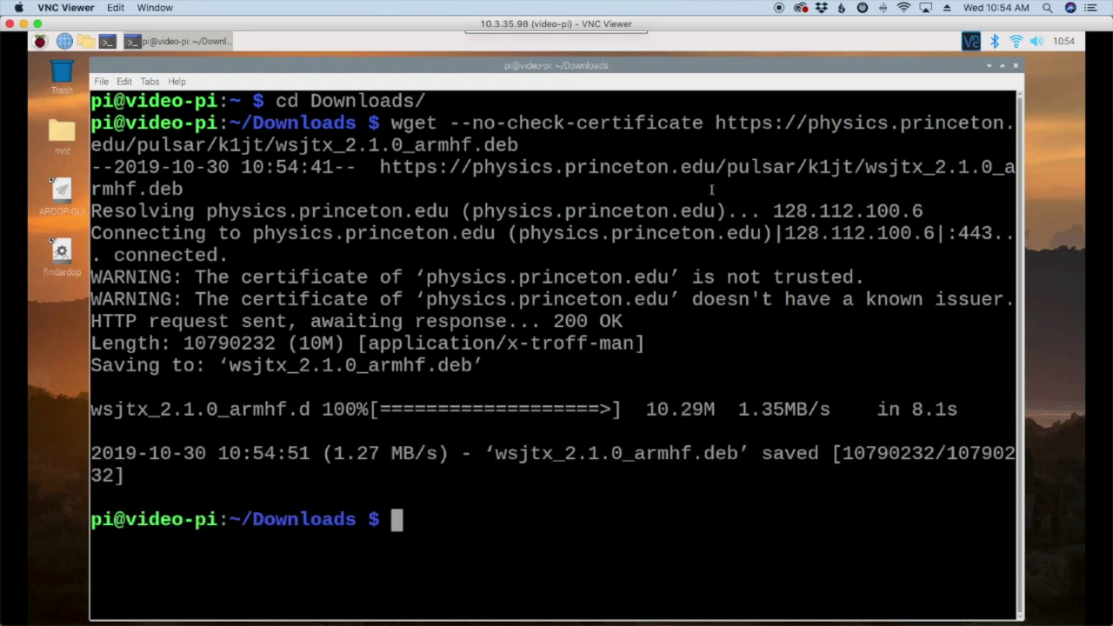
Clear the terminal and list the Downloads folder to check for the file wsjtx_2.1.0_armhf.deb
text(clear)
key(Return)
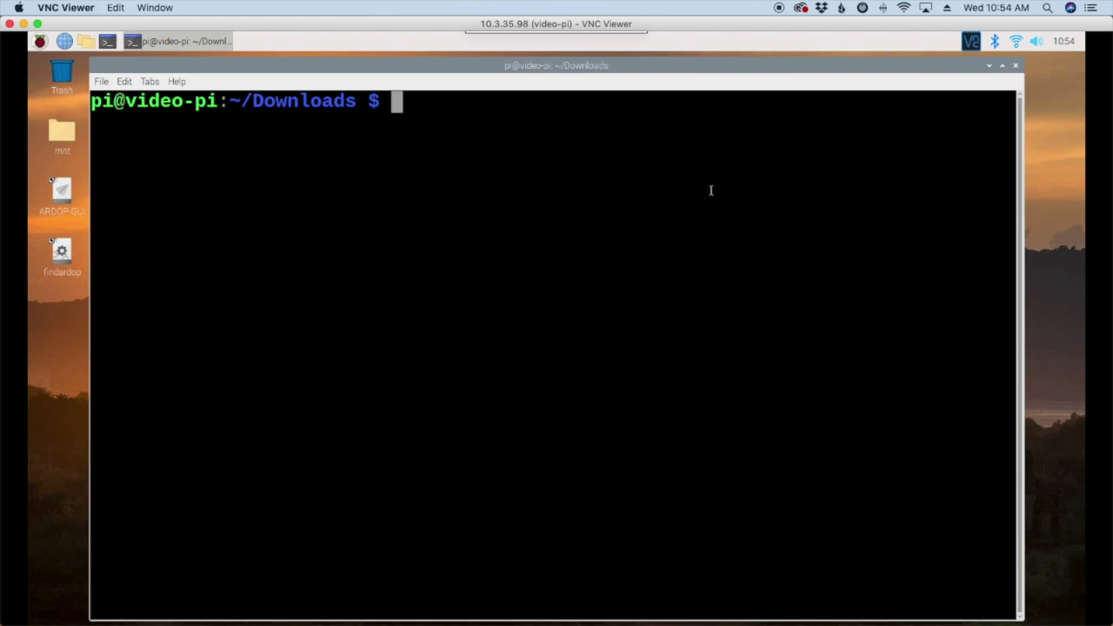
text(llls)
key(Return)
text(ls)
key(Return)
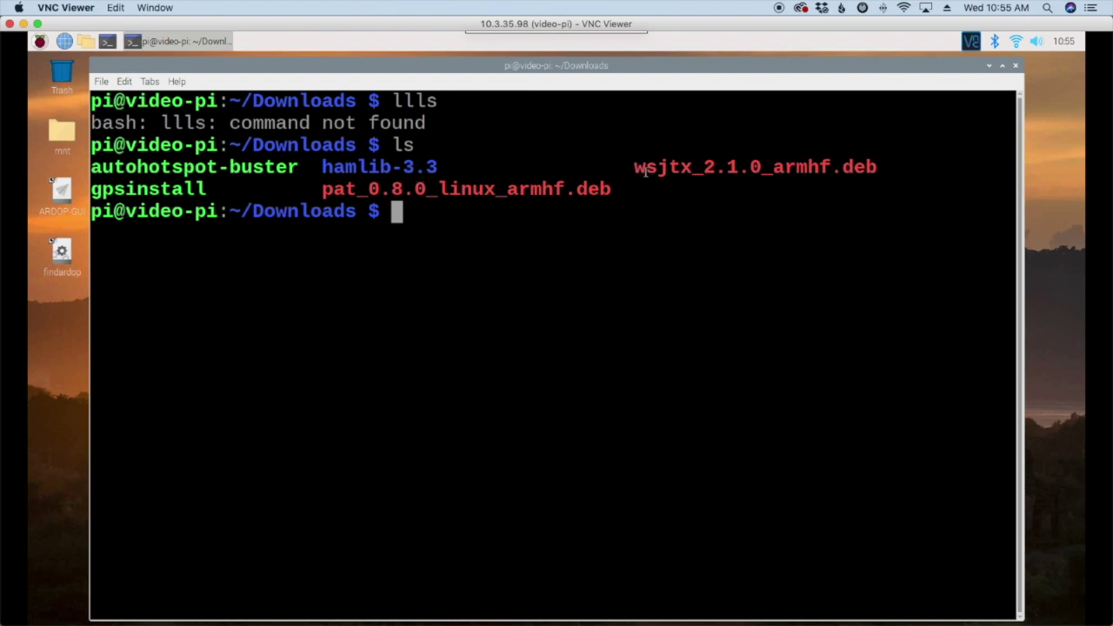
drag(635, 167, 869, 168)
click(417, 222)
Install the downloaded package by running sudo dpkg -i wsjtx_2.1.0_armhf.deb
text(sud)
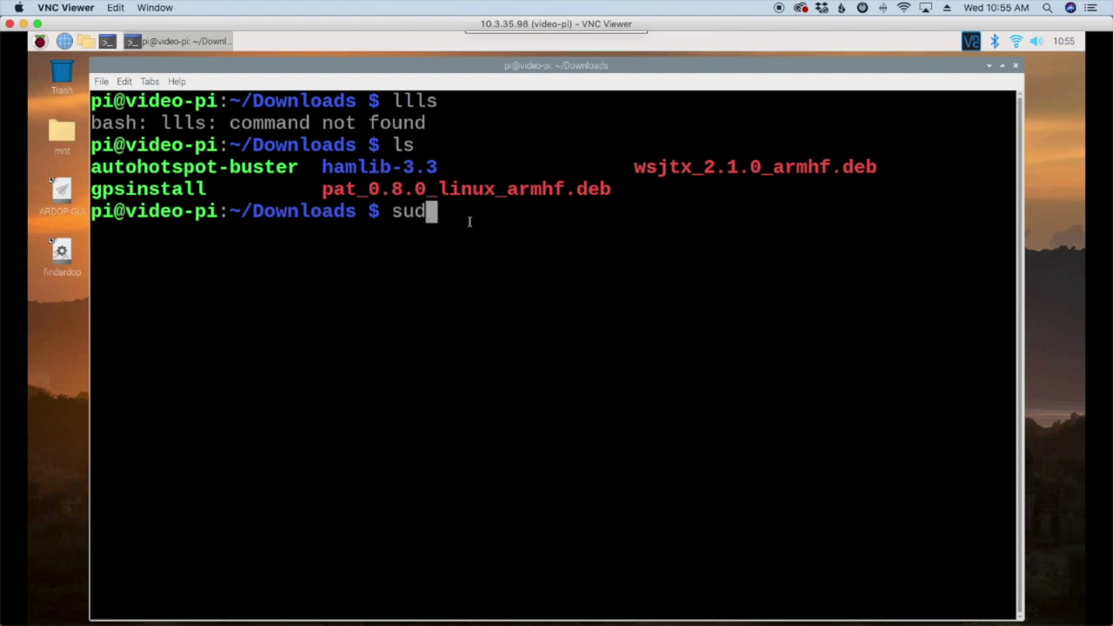
text(o dpkg)
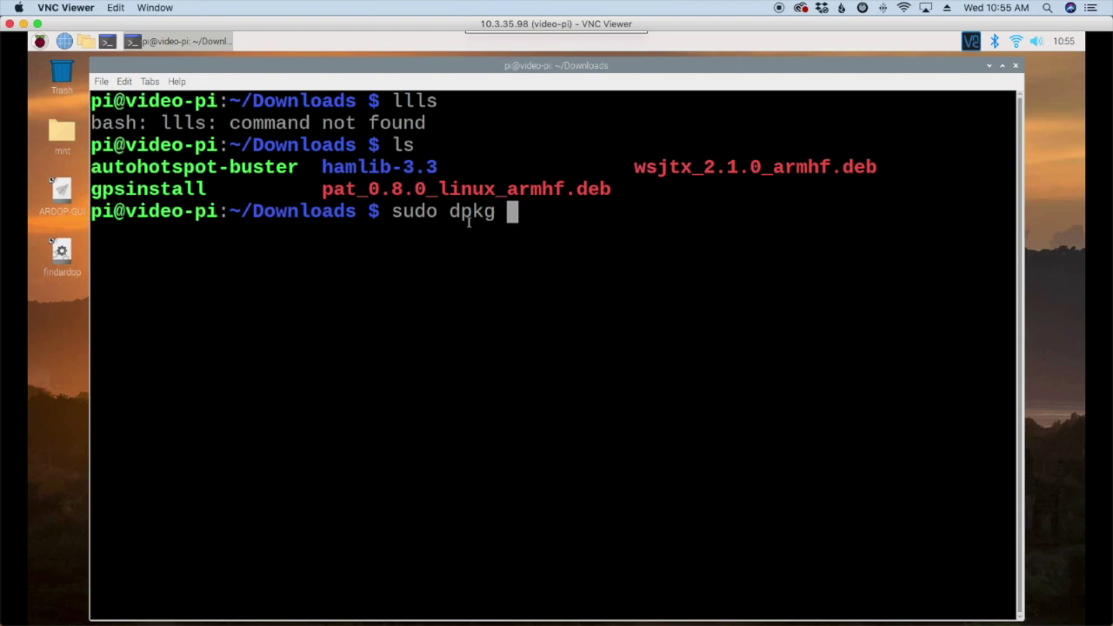
text( -i )
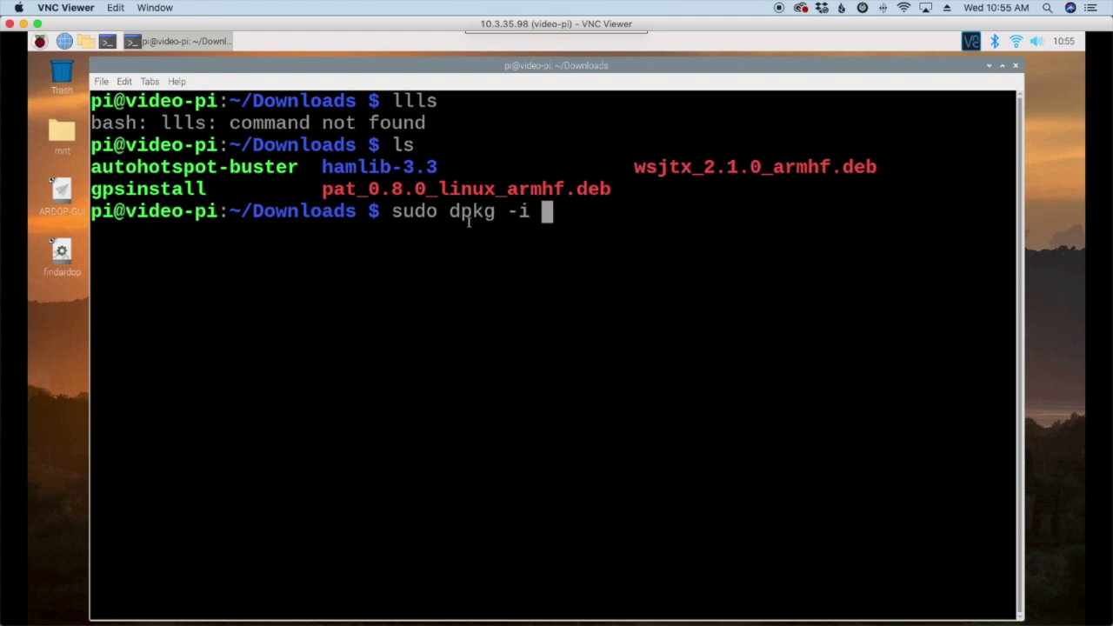
text(wsj)
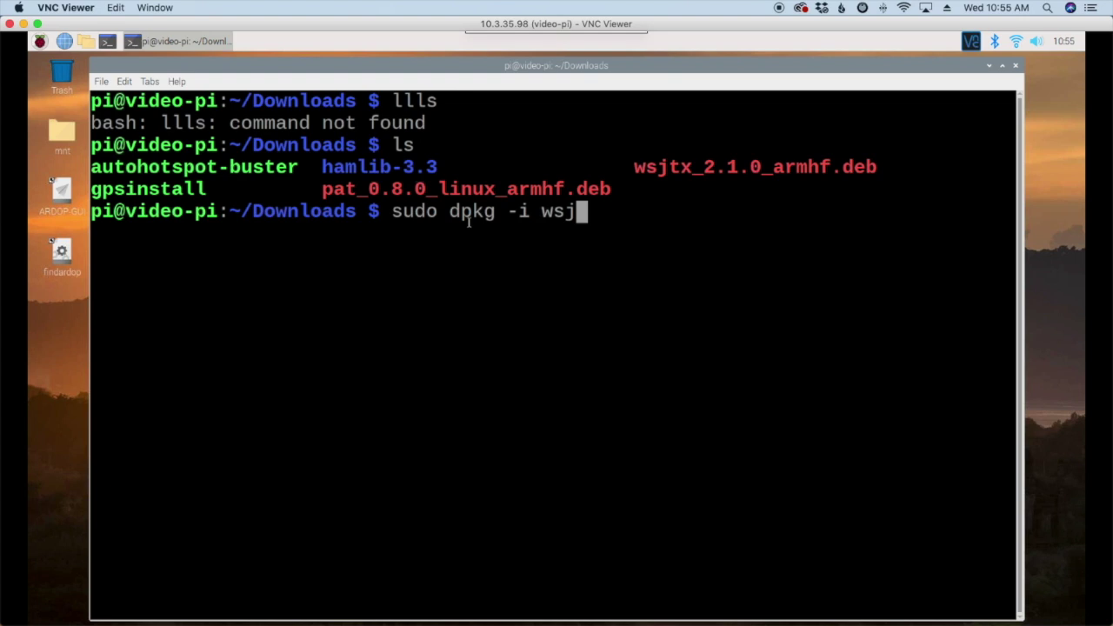
key(Tab)
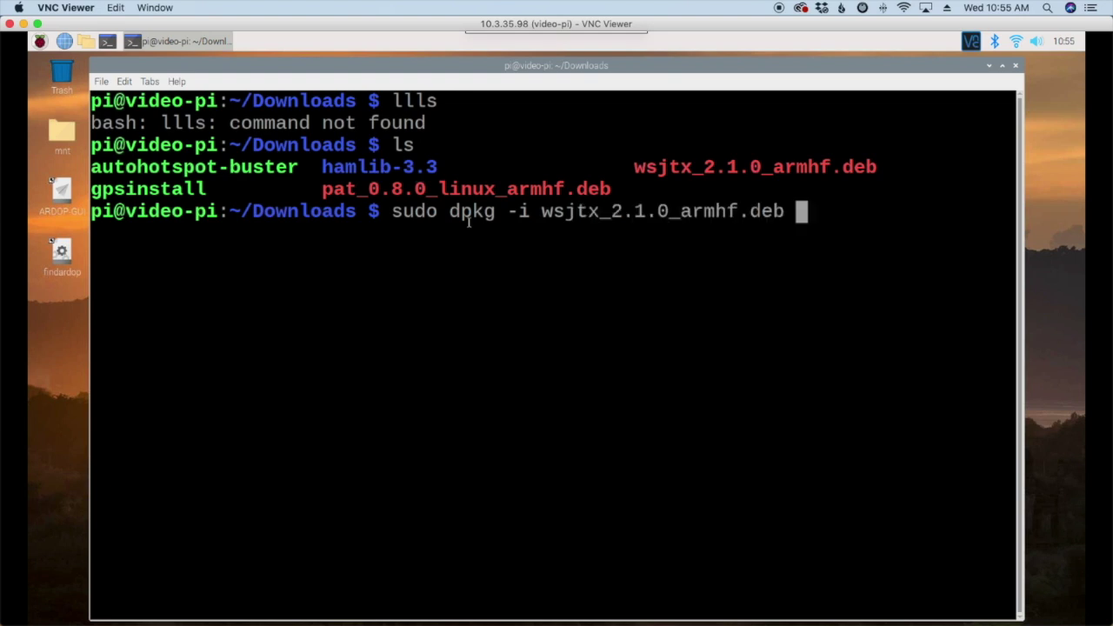
key(Return)
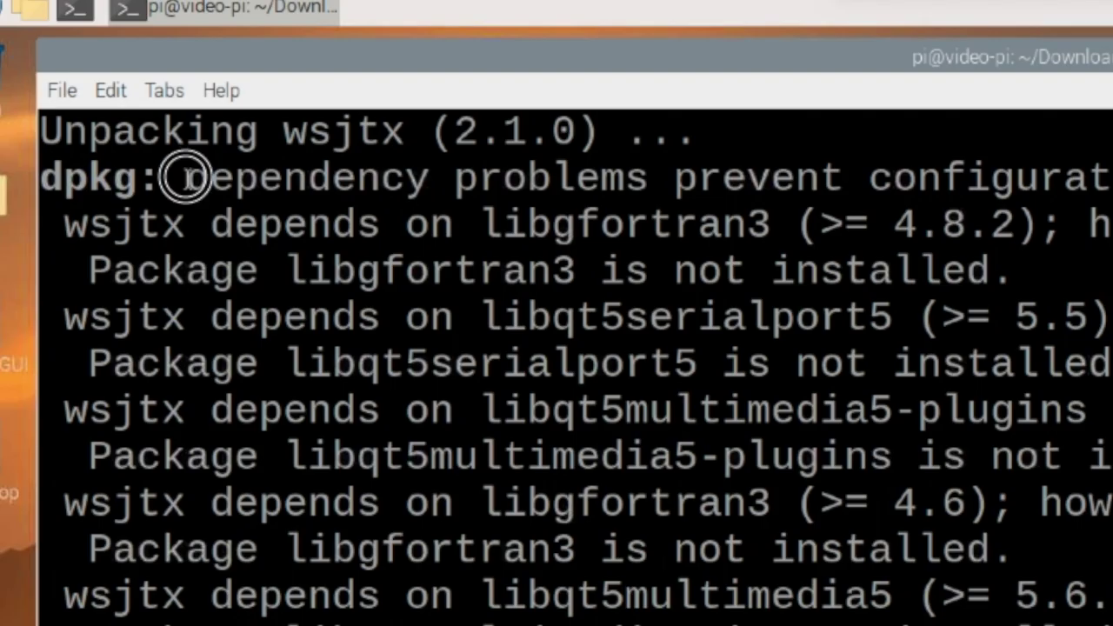
Review the dependency section of the wsjtx installation output and clear the terminal
drag(160, 124, 390, 125)
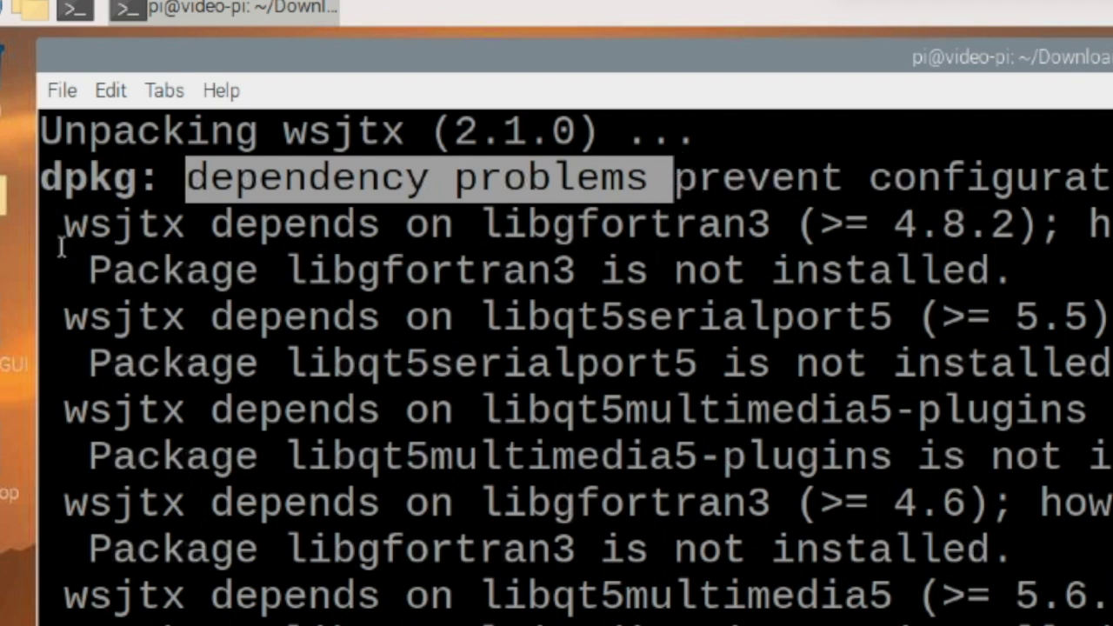
drag(62, 223, 138, 225)
drag(420, 328, 605, 385)
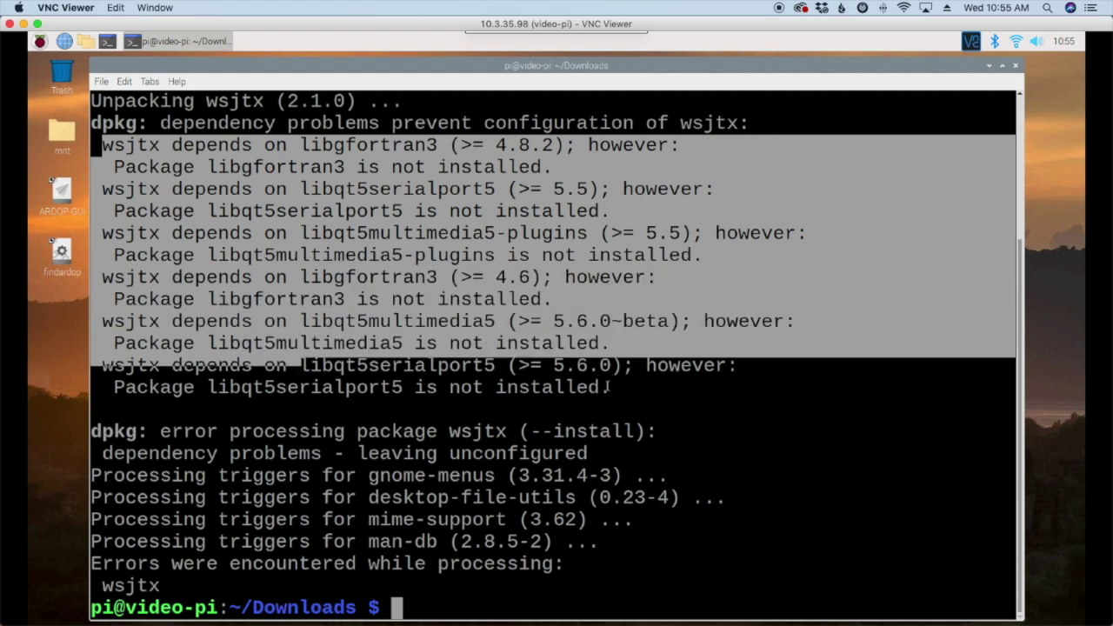
click(428, 608)
text(c)
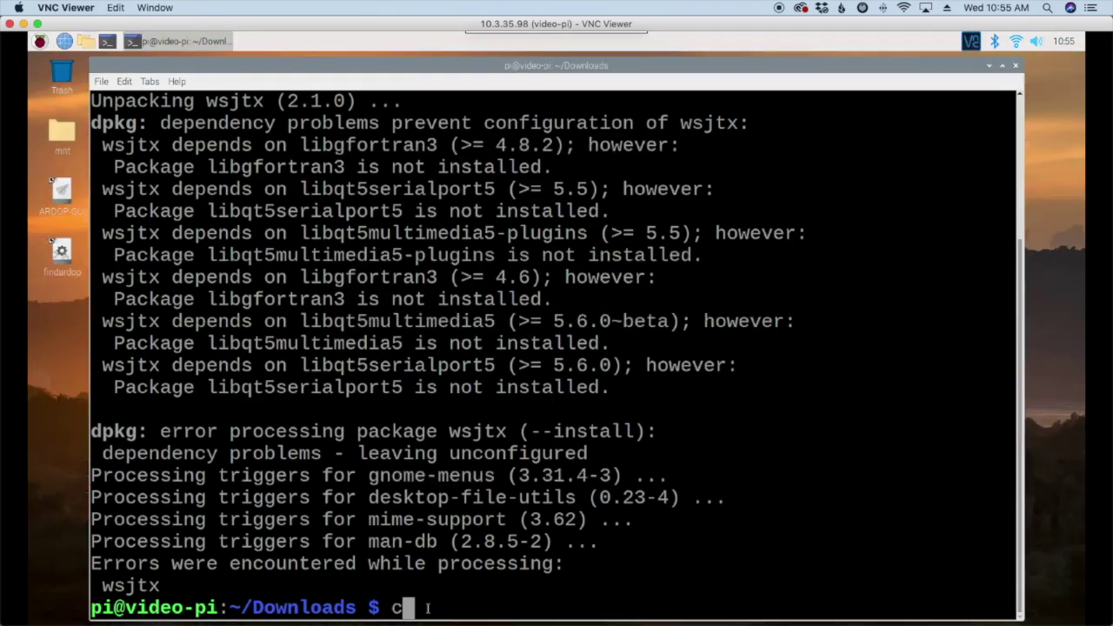
text(lear)
key(Return)
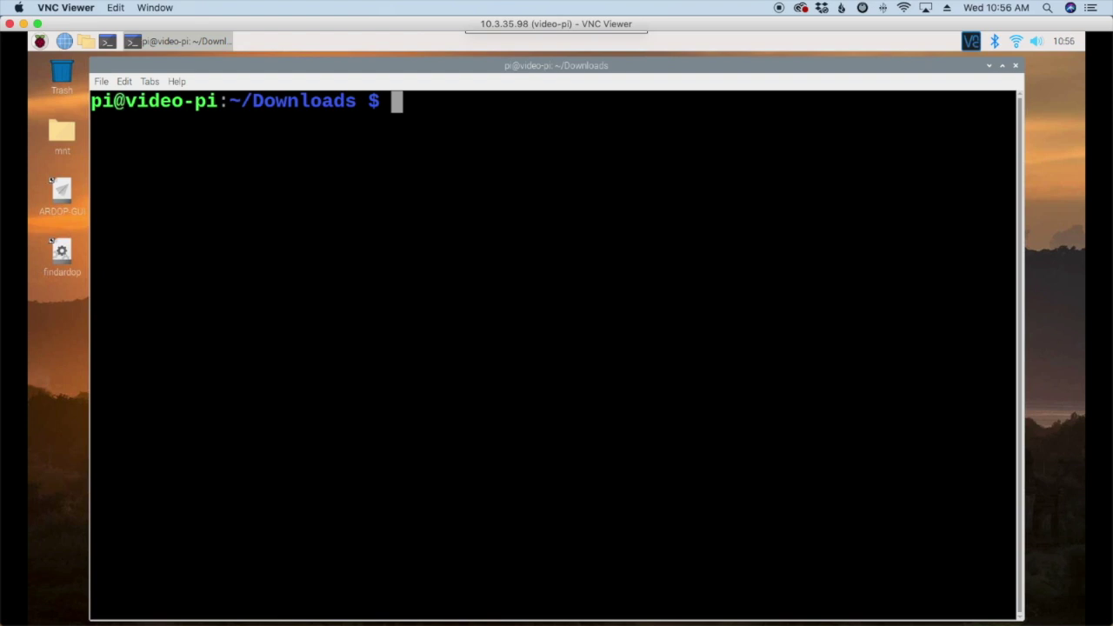
Install the missing wsjtx dependencies by running sudo apt-get --fix-broken install and accepting the additional packages
text(sudo a)
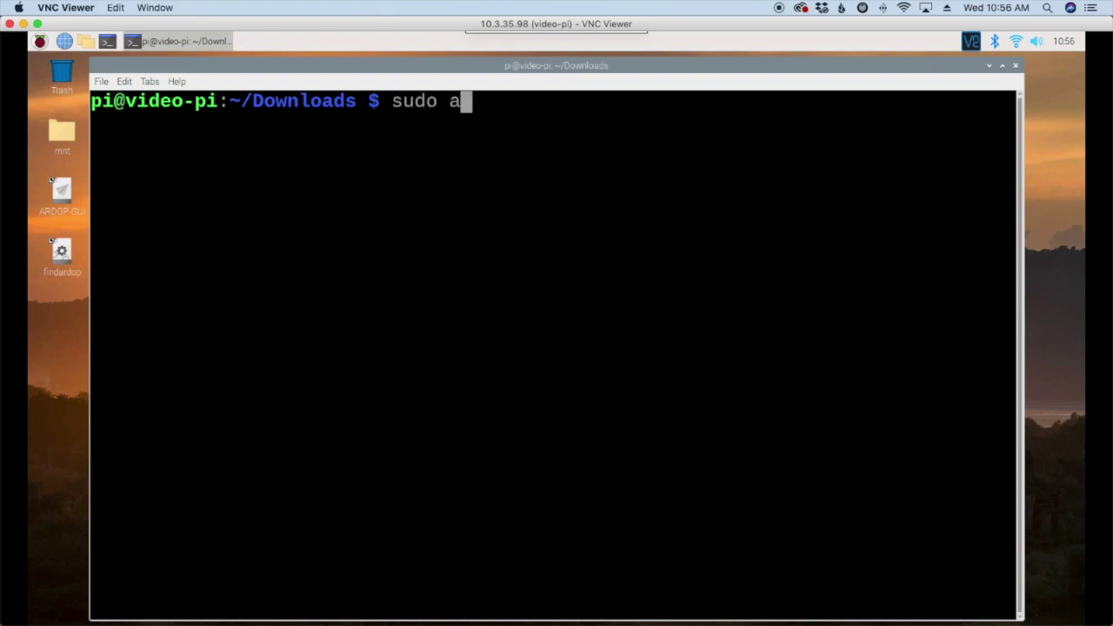
text(pt-get)
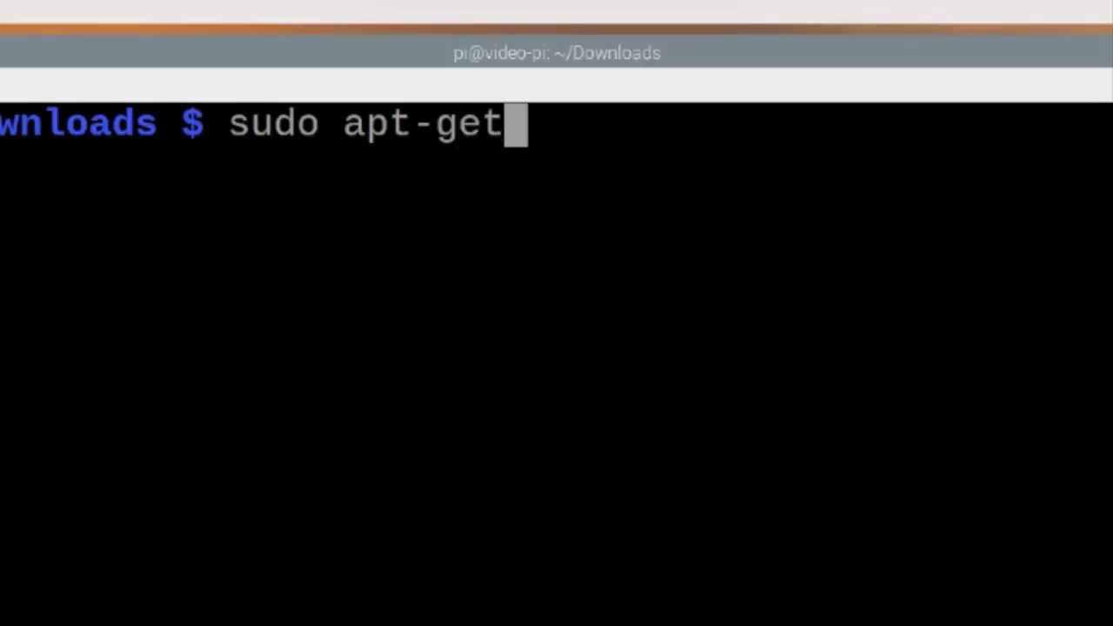
text( --)
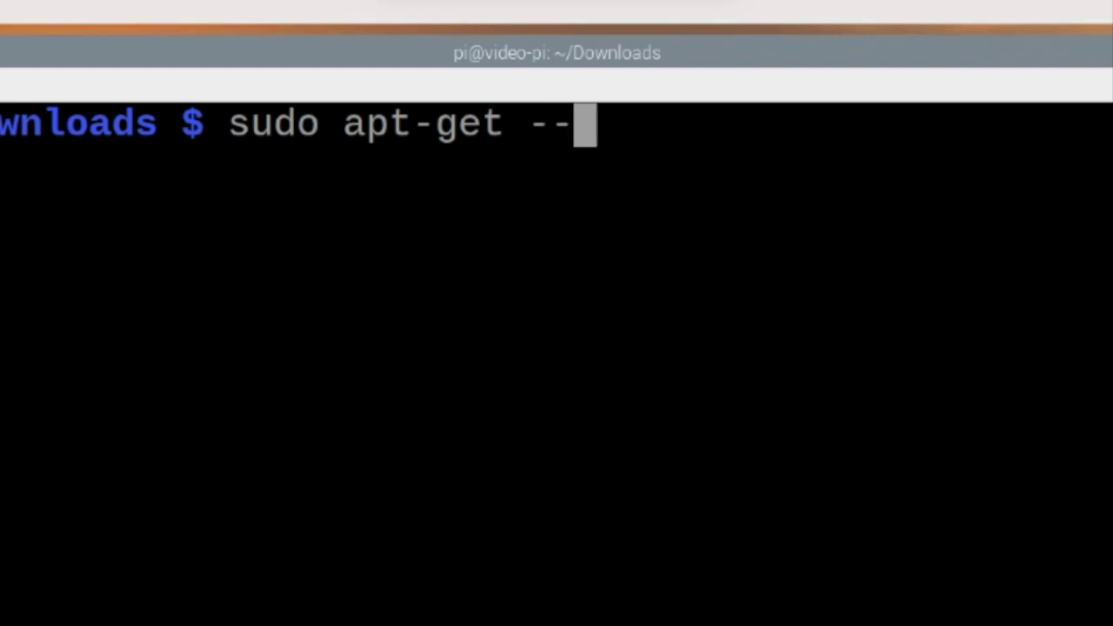
text(fix-broken)
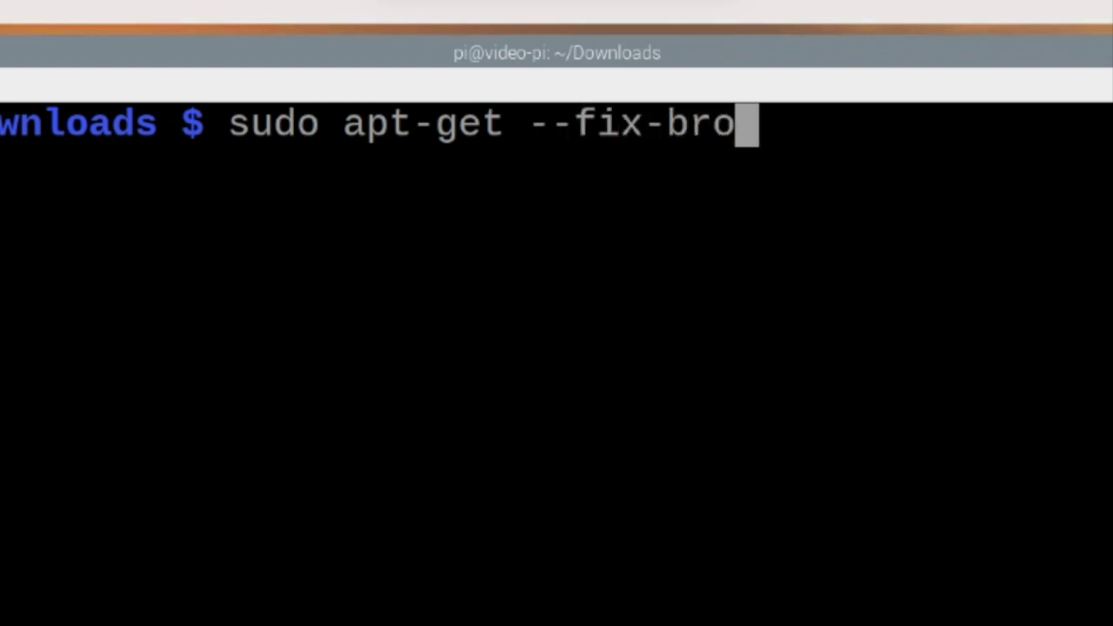
text( install)
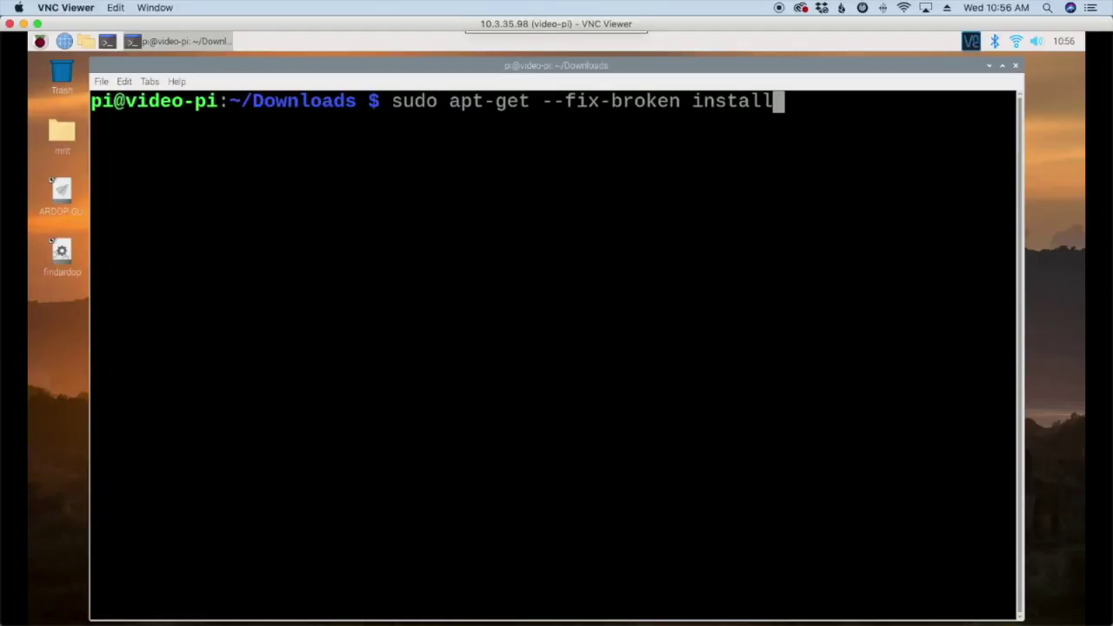
key(Return)
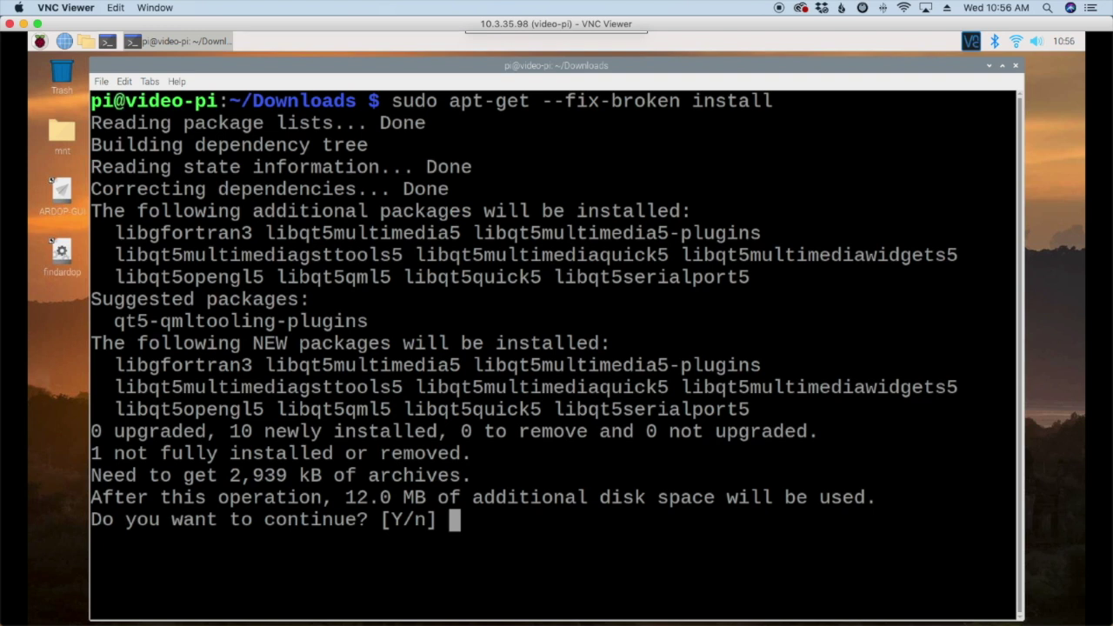
text(y)
key(Return)
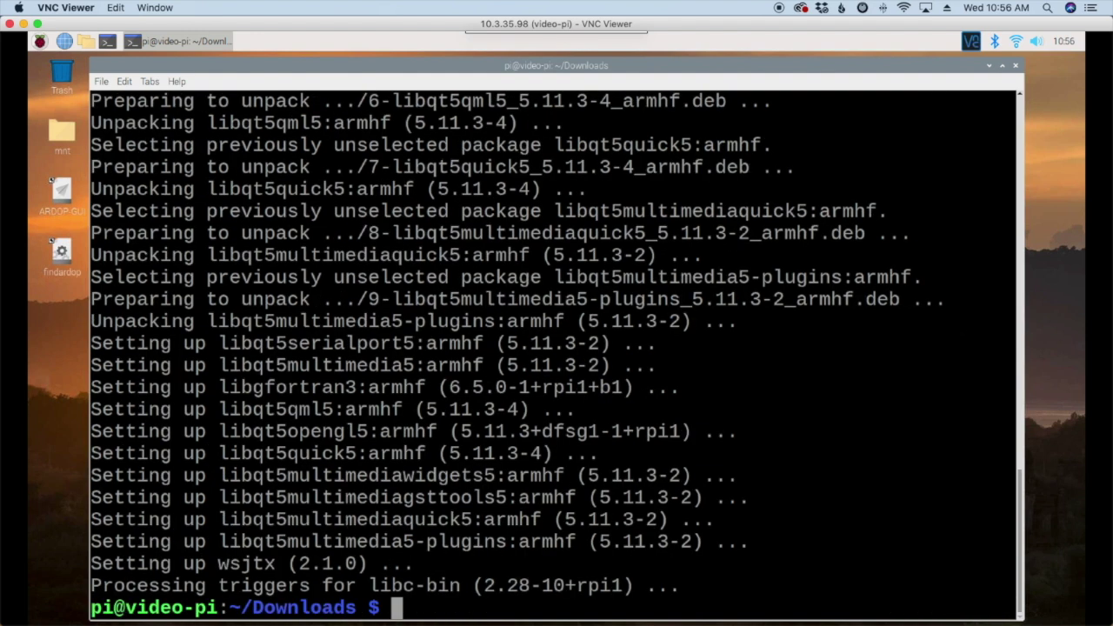
On a cleared terminal, rerun sudo dpkg -i wsjtx_2.1.0_armhf.deb, and exit the terminal
text(clear)
key(Return)
text(clear)
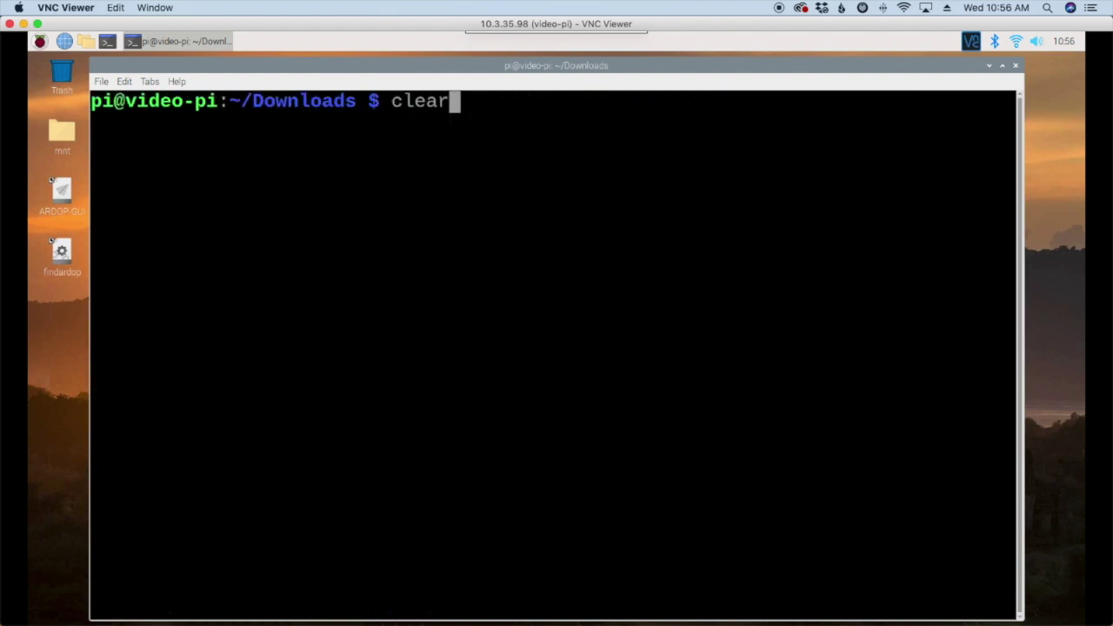
key(Up)
key(Up)
key(Down)
key(Up)
key(Up)
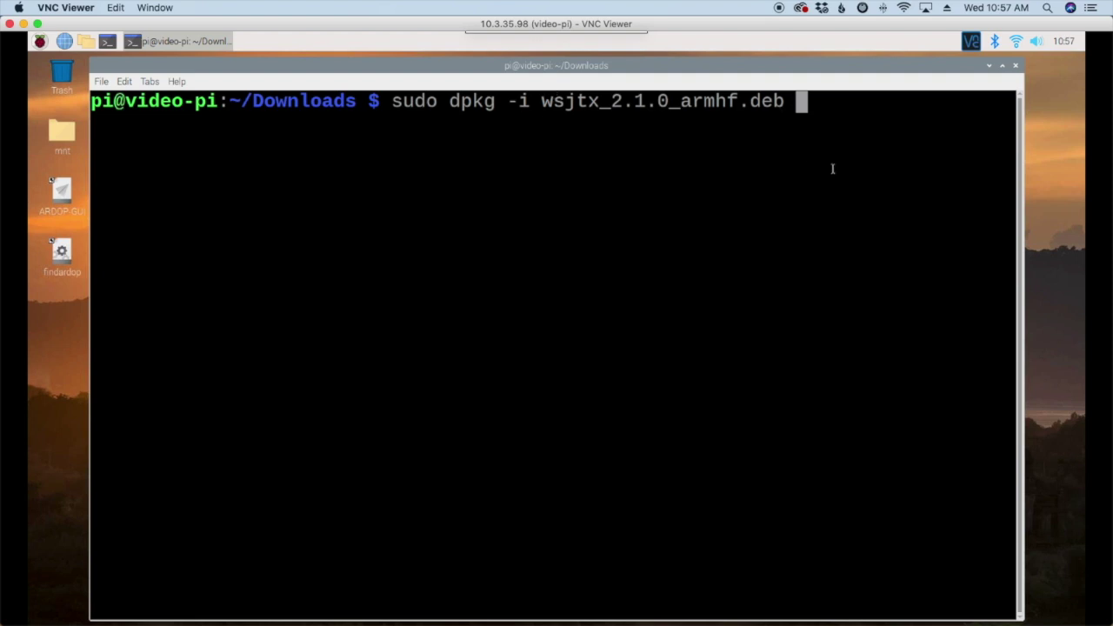
key(Return)
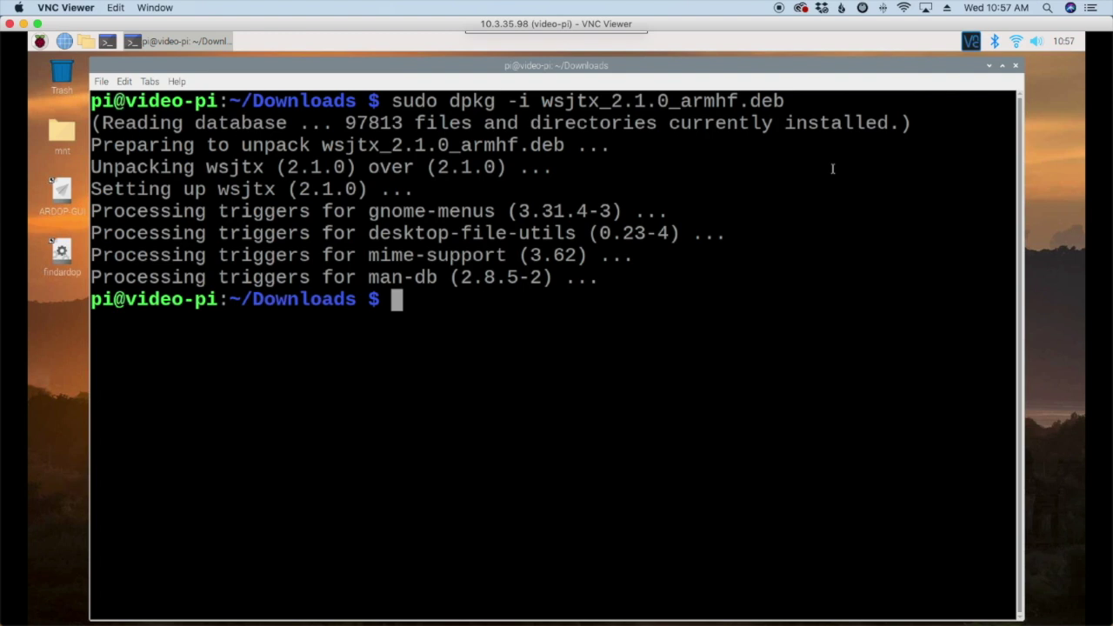
text(exit)
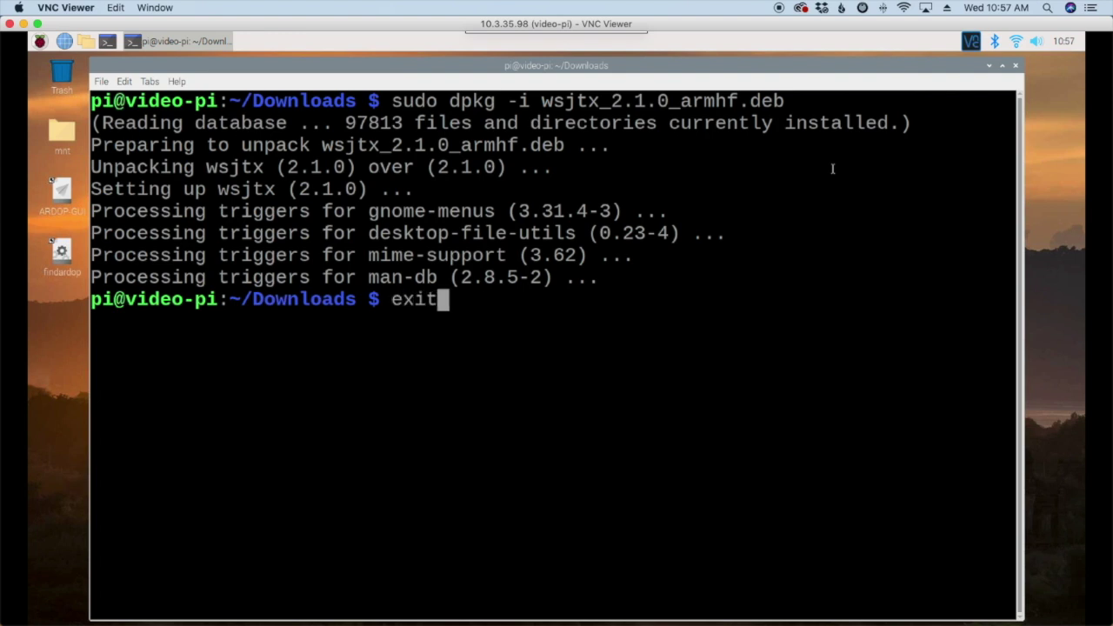
key(Return)
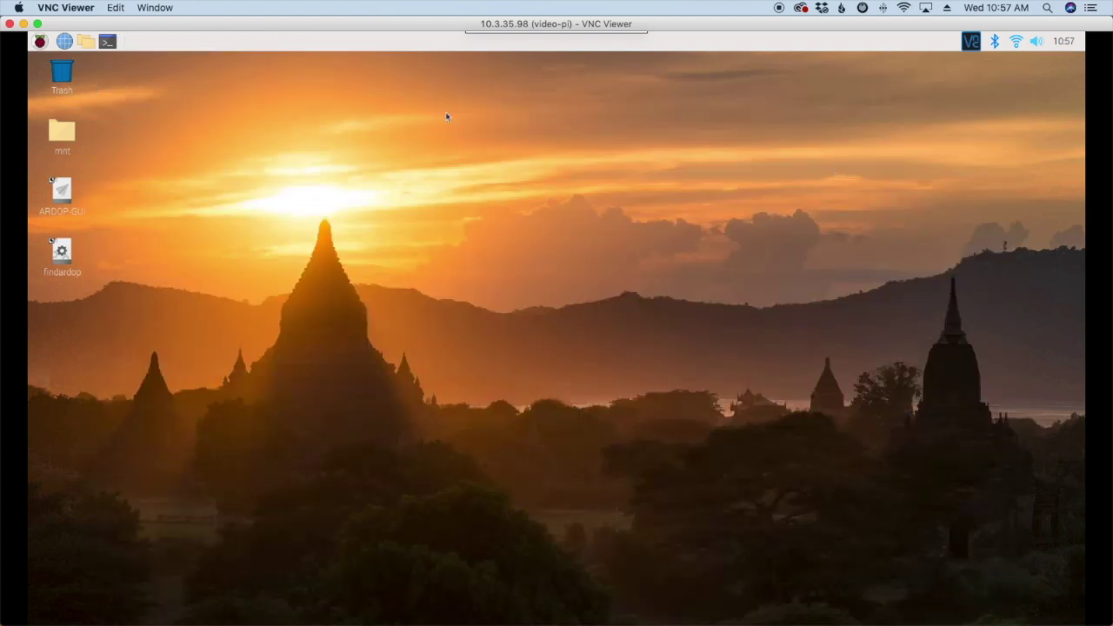
Launch wsjtx from the Sound & Video applications, dismissing its sound output errors, and enlarge the main window
click(40, 42)
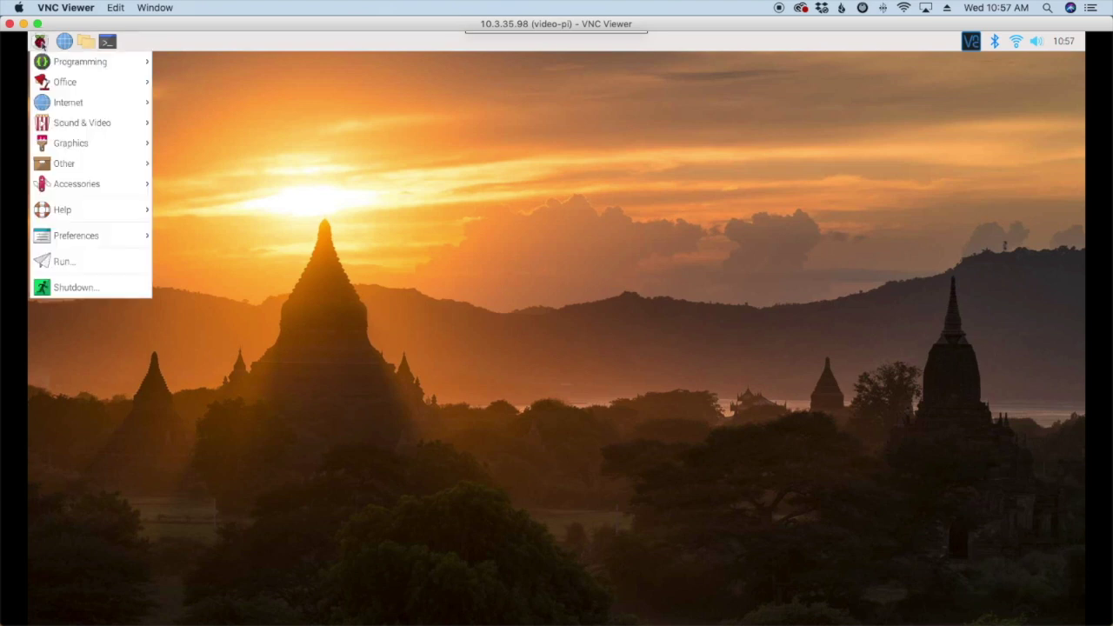
mouse_move(96, 127)
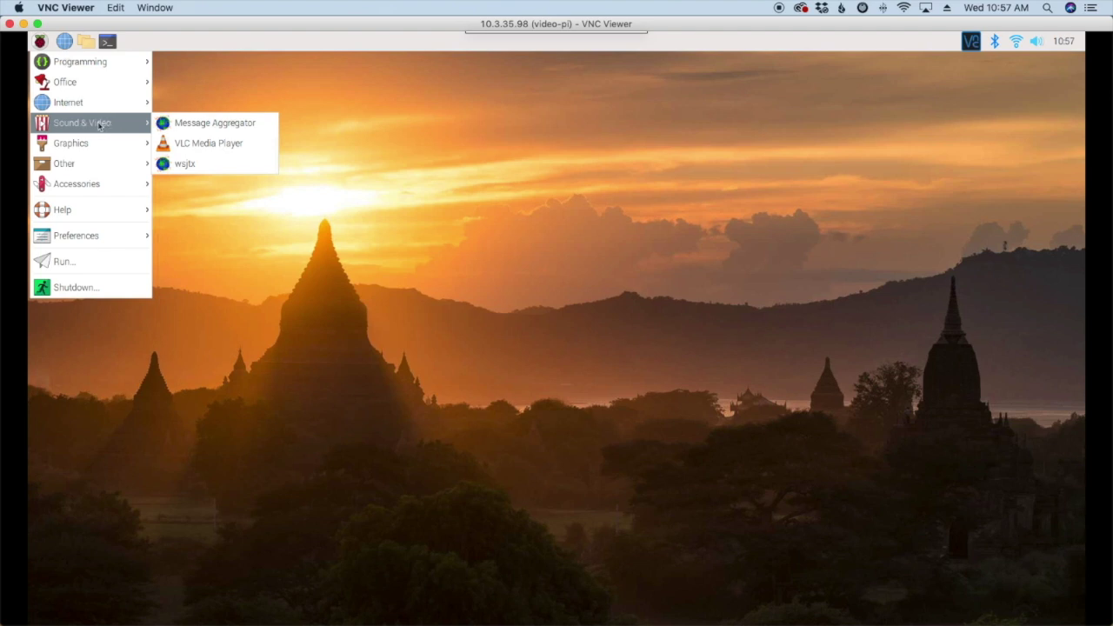
click(188, 166)
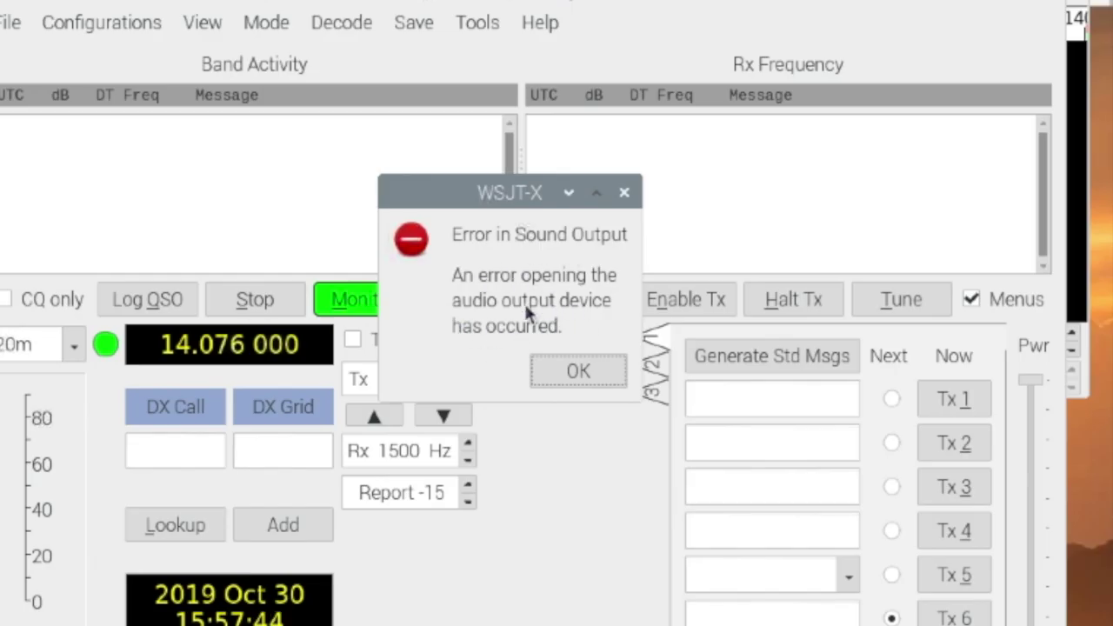
click(565, 370)
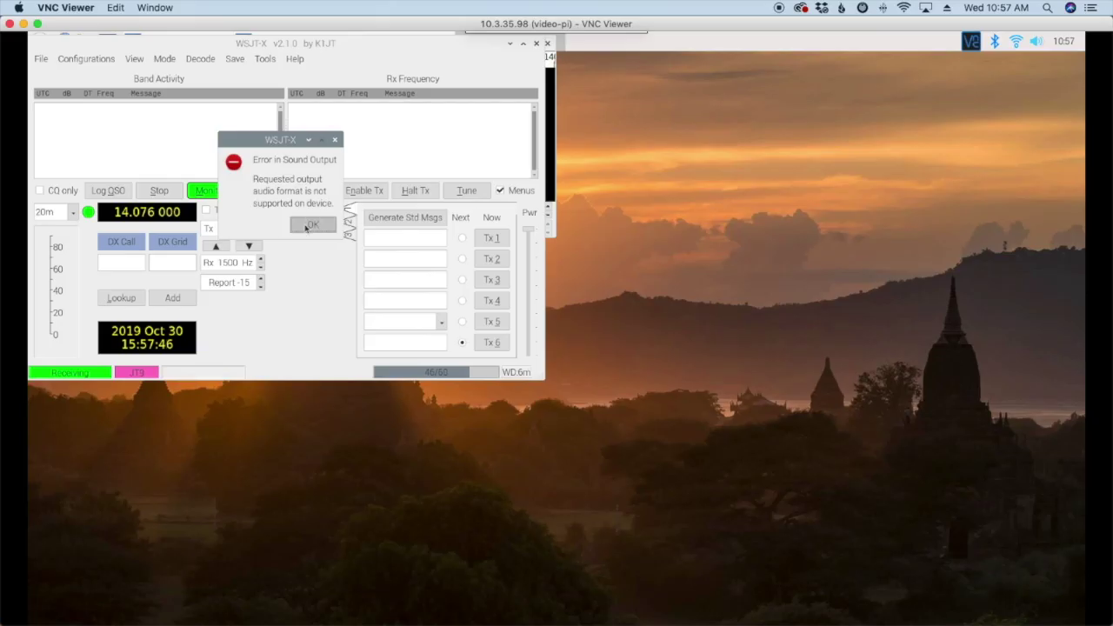
click(569, 372)
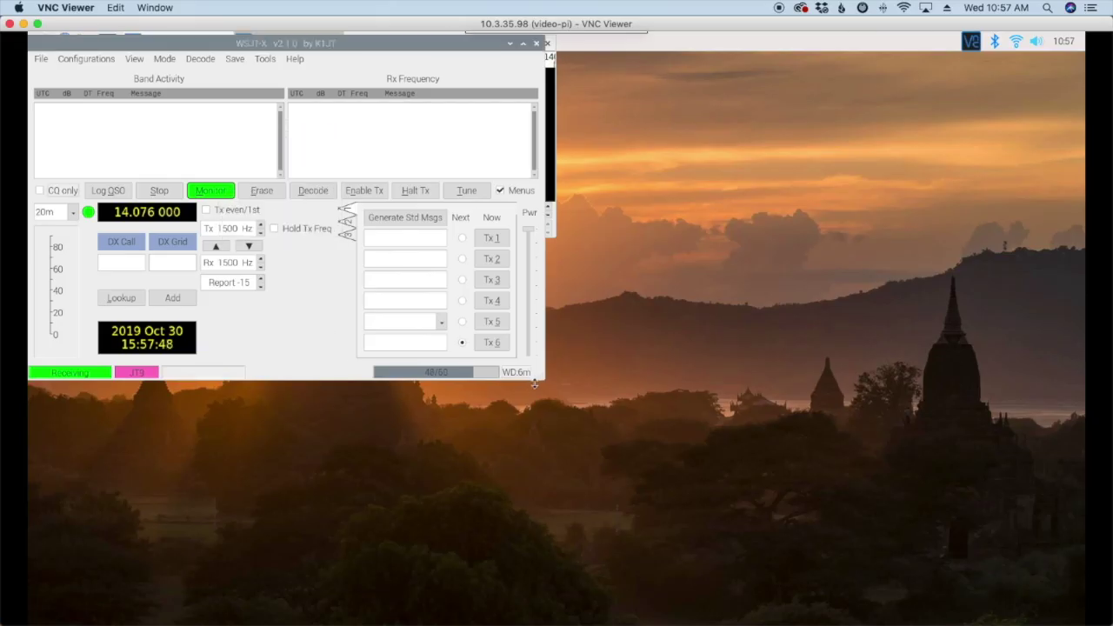
drag(660, 460, 920, 585)
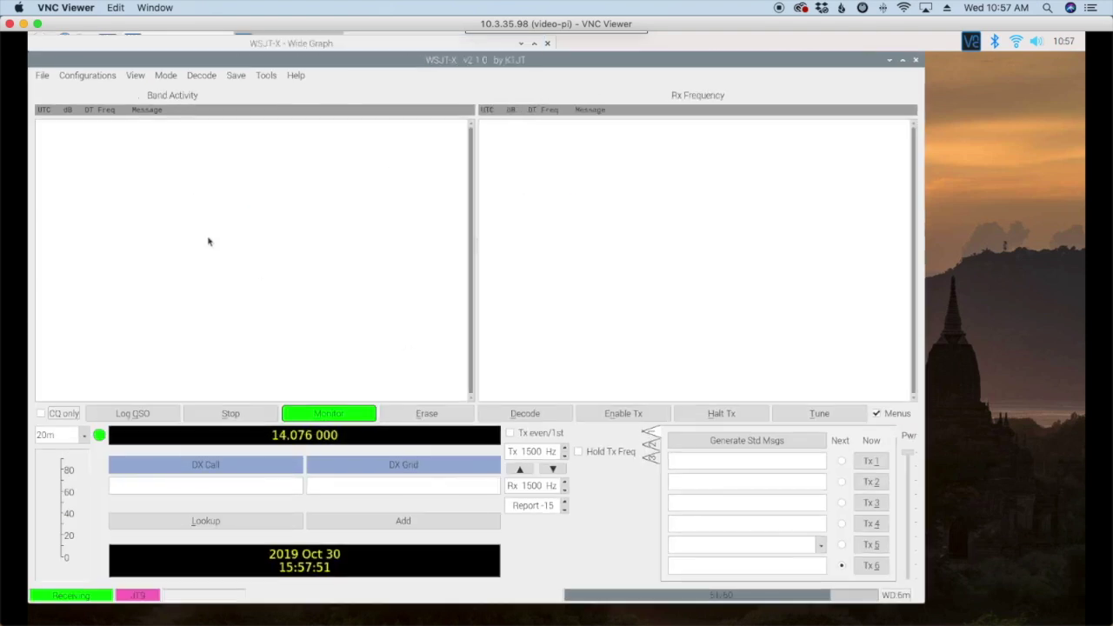
In the WSJT-X settings, enter the operator's call sign under Station Details and set My Grid to EM65TV
click(42, 76)
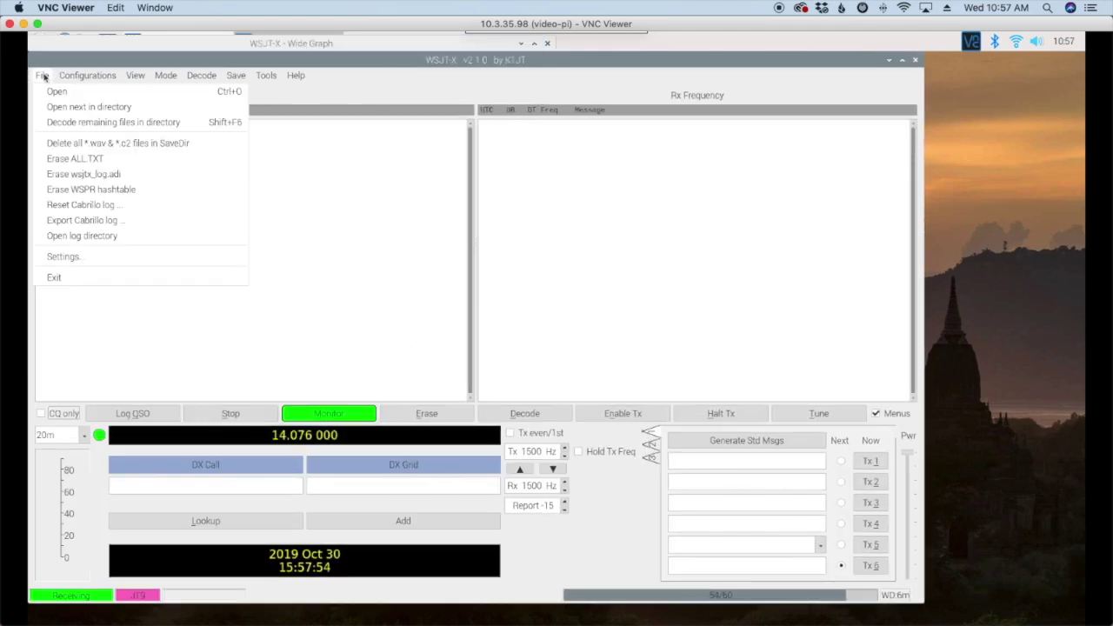
click(66, 259)
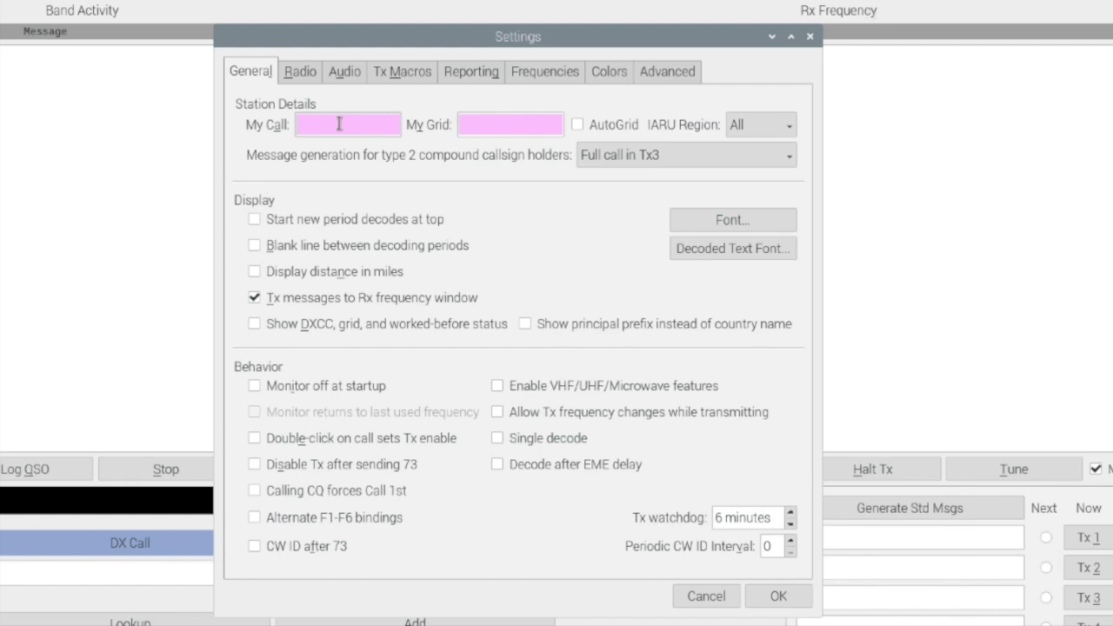
text(KM4ACK)
key(Tab)
text(EM65TV)
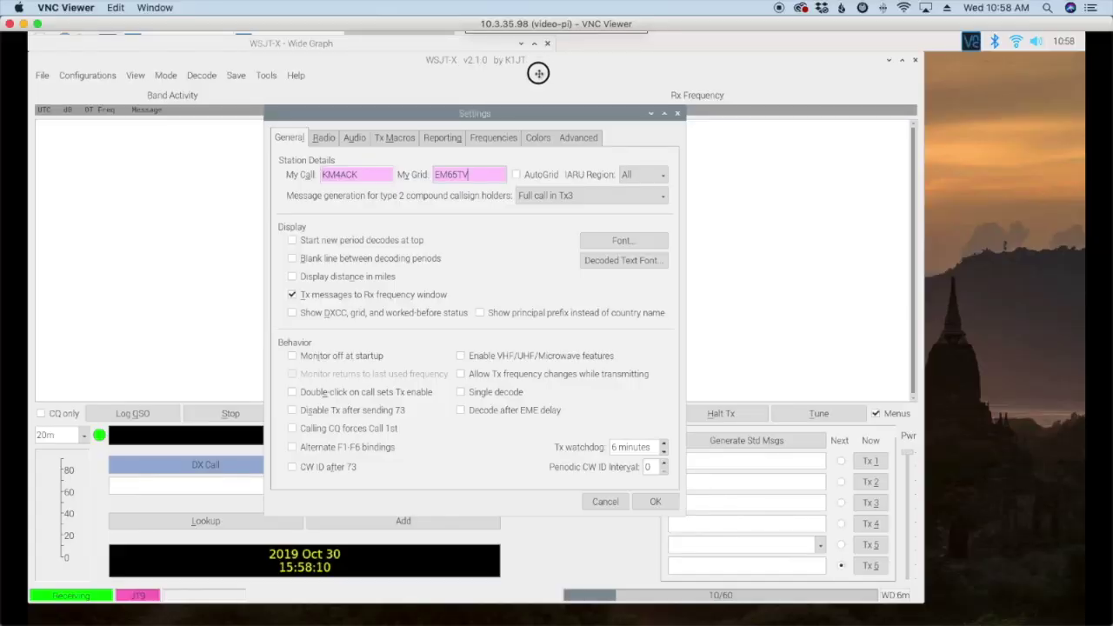
Shift the WSJT-X windows down to uncover the desktop's taskbar and launch flrig, placing its window beside the Settings dialog
drag(539, 78, 542, 89)
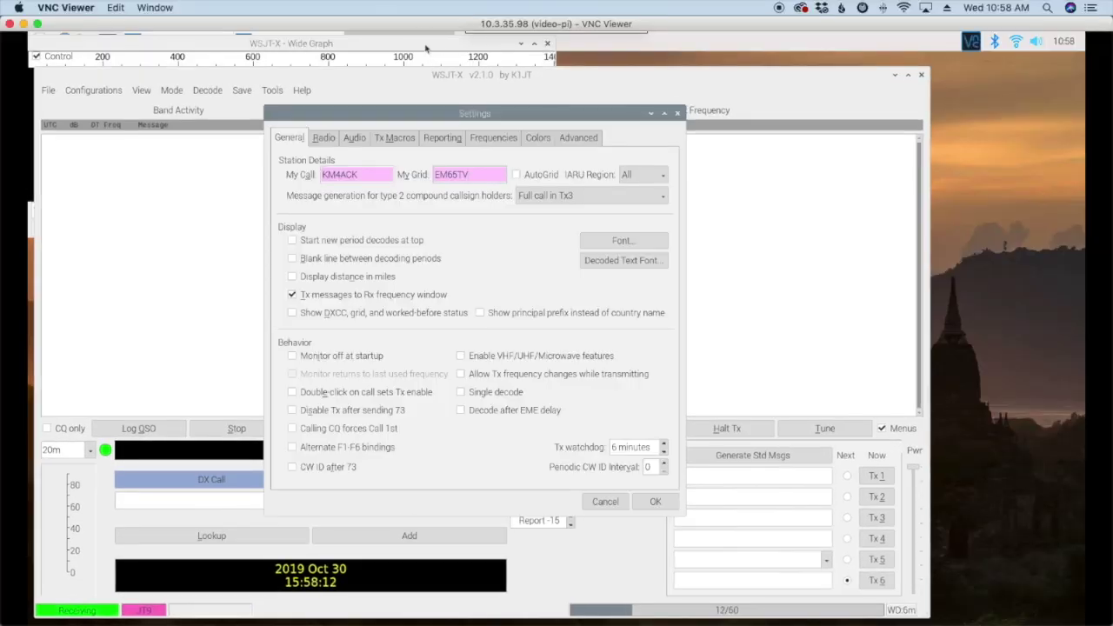
drag(426, 44, 448, 68)
click(39, 42)
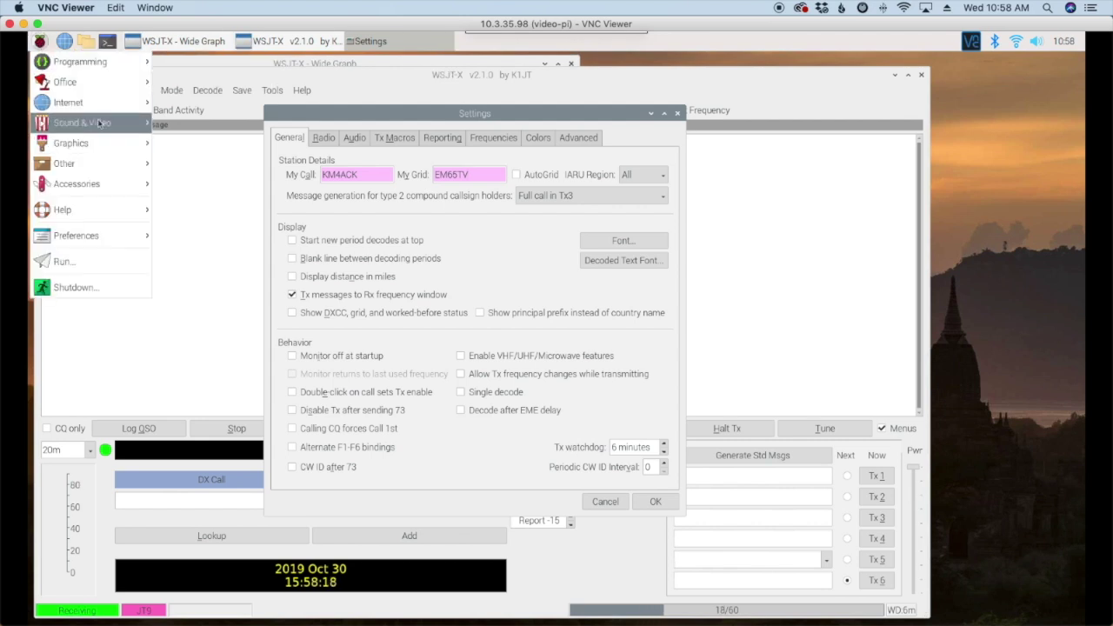
mouse_move(109, 107)
click(191, 123)
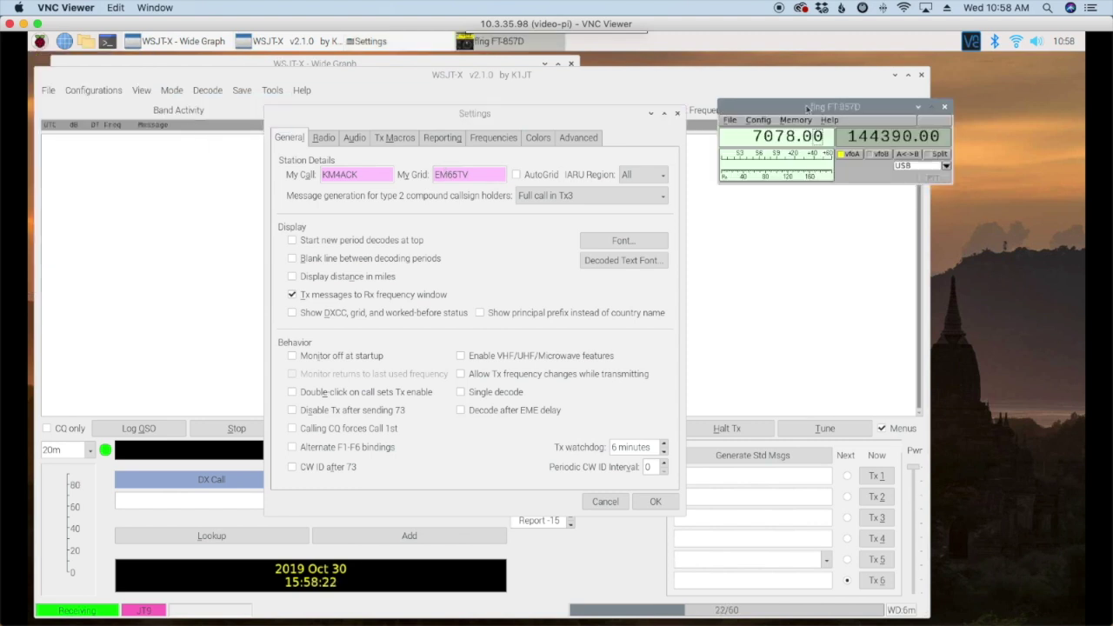
drag(802, 100, 910, 88)
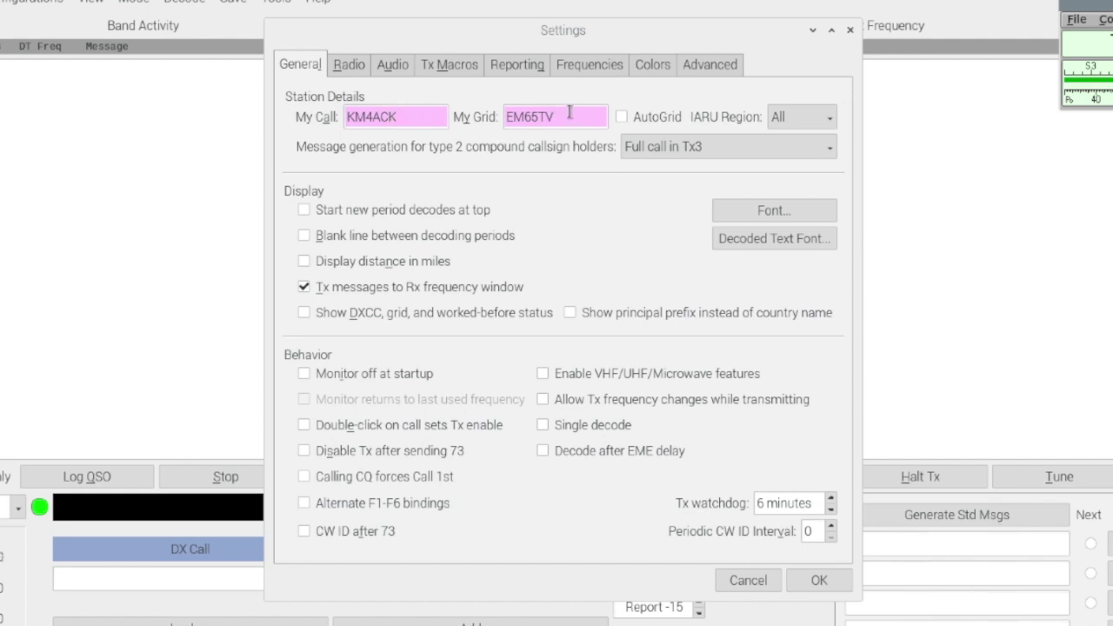
Set the rig in the WSJT-X radio settings to FLRig FLRig
click(352, 66)
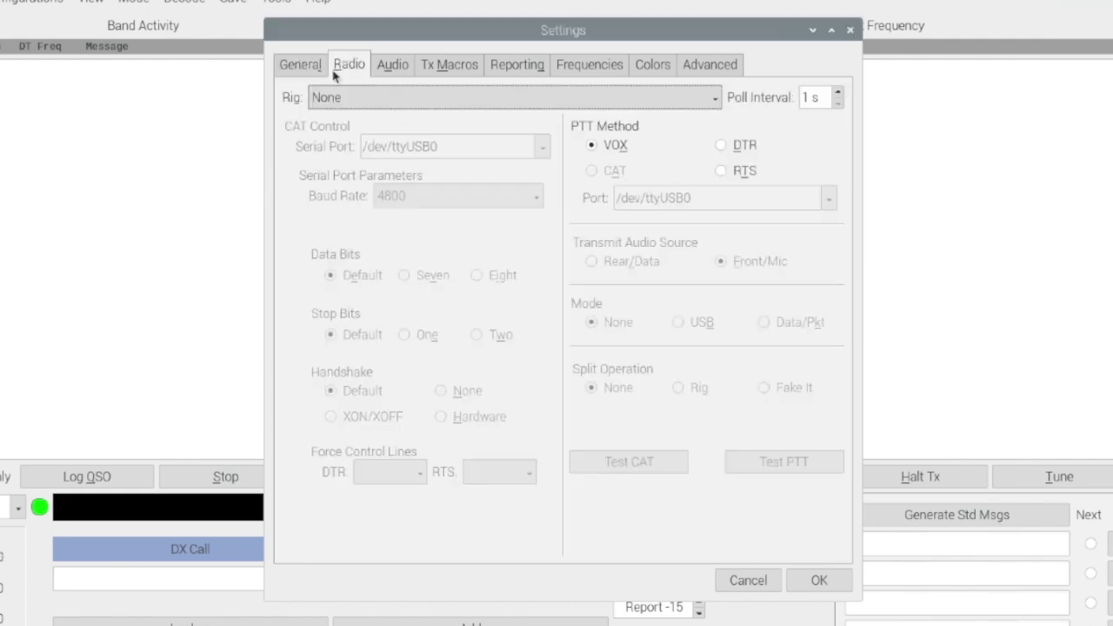
click(411, 98)
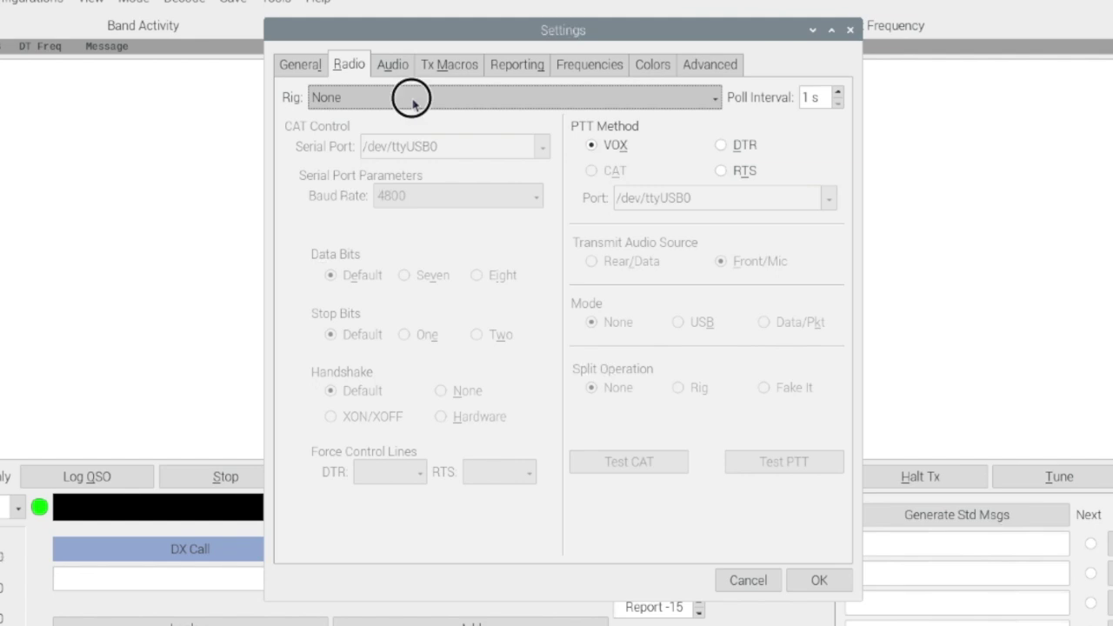
scroll(592, 321, down, 10)
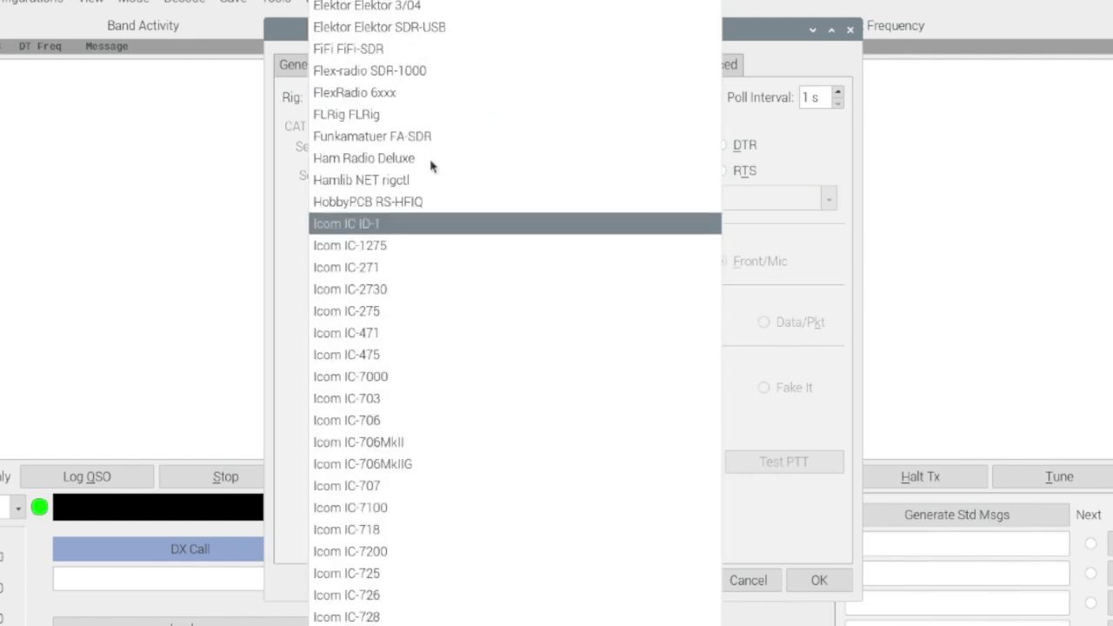
click(355, 116)
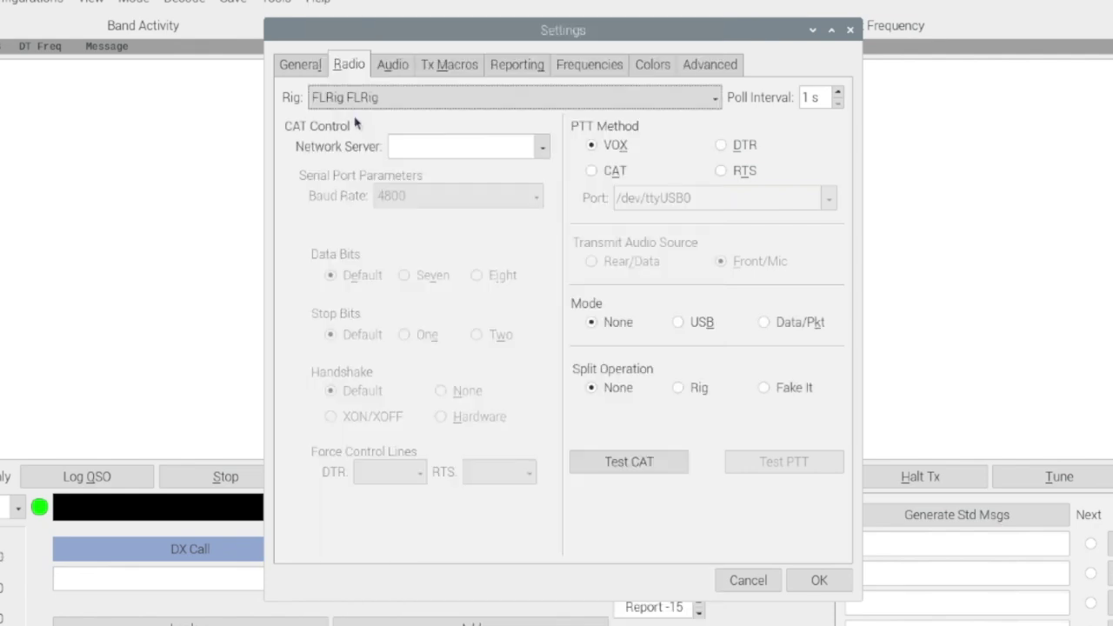
Set both the soundcard input and output to plughw:CARD=CODEC,DEV=0 and save the WSJT-X settings
click(392, 68)
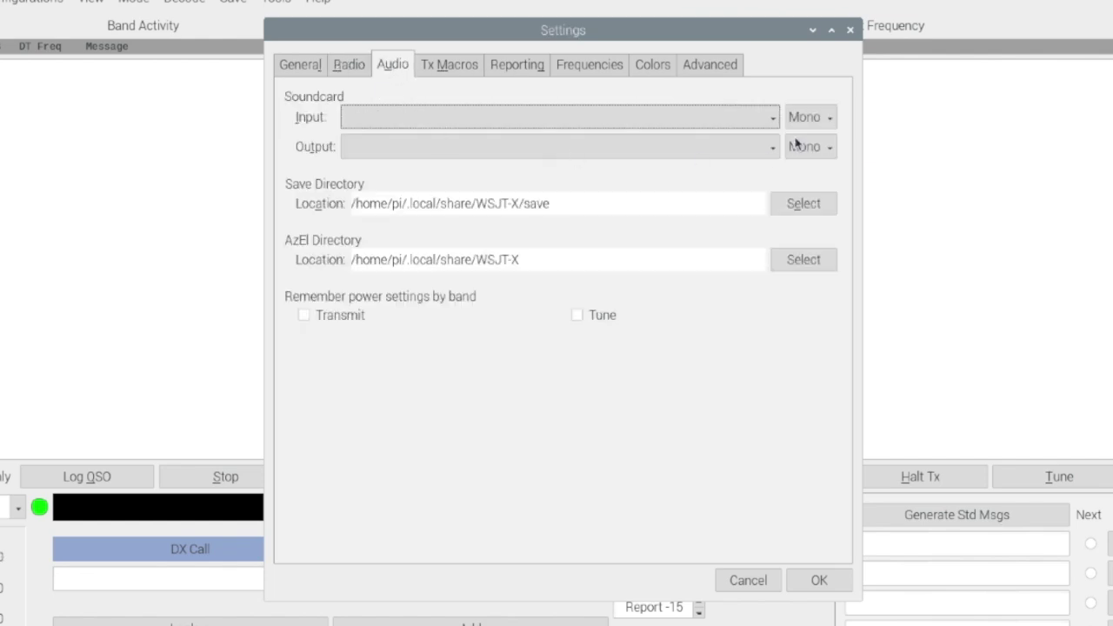
click(772, 119)
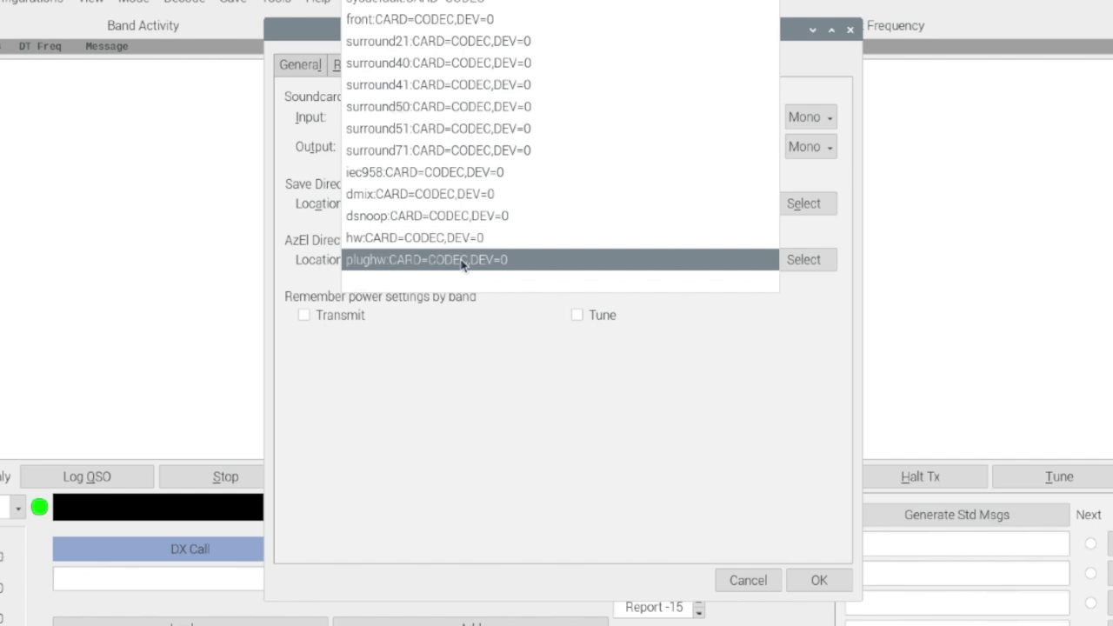
click(463, 263)
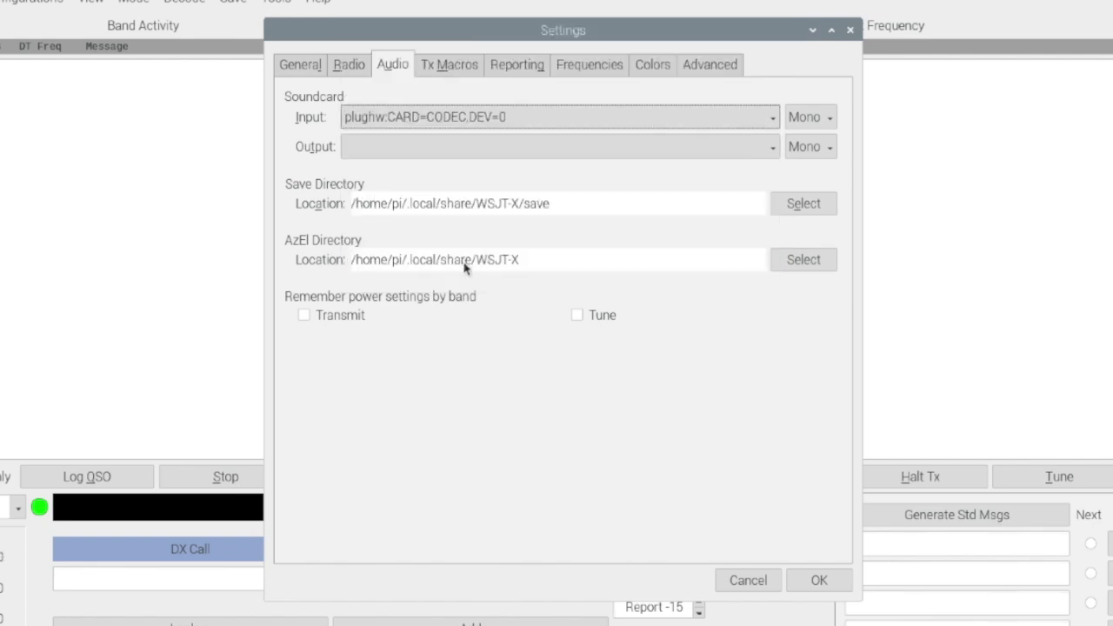
click(755, 152)
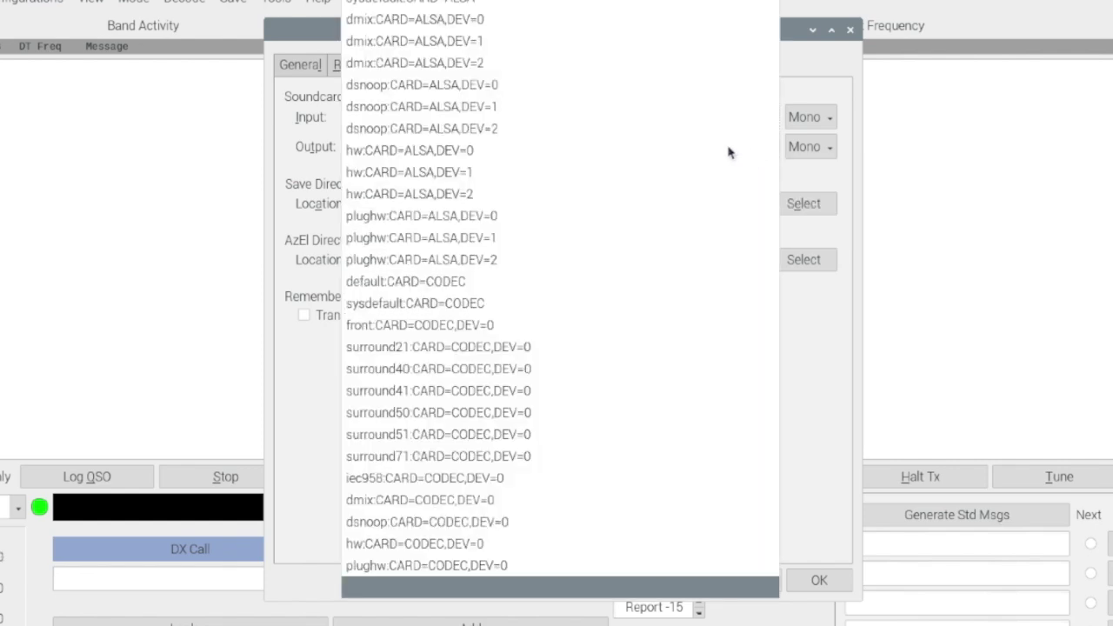
click(478, 566)
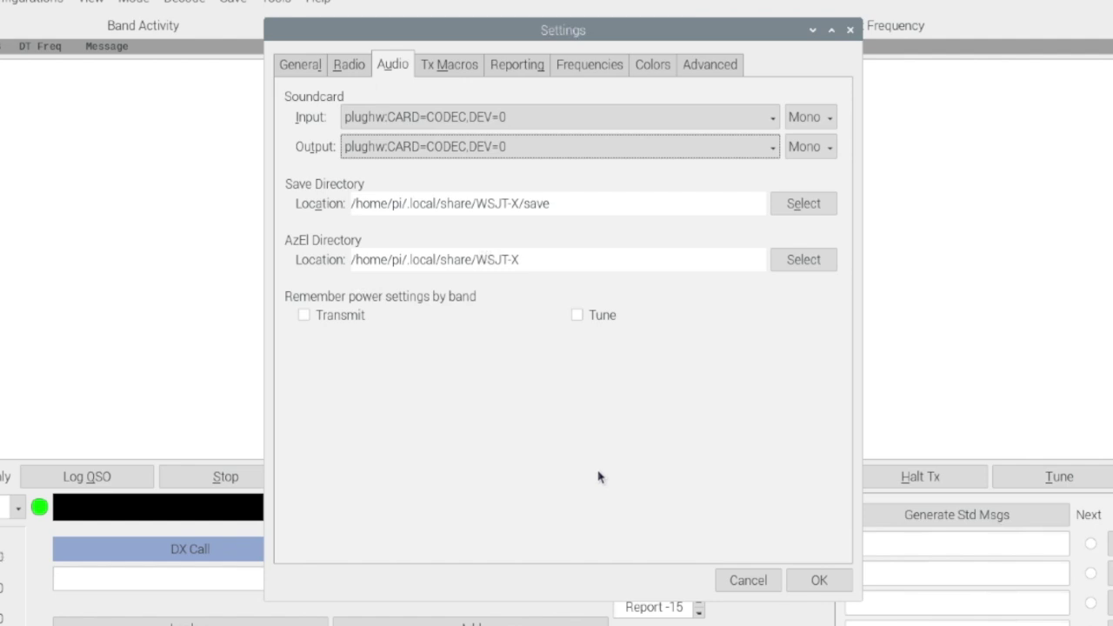
click(819, 579)
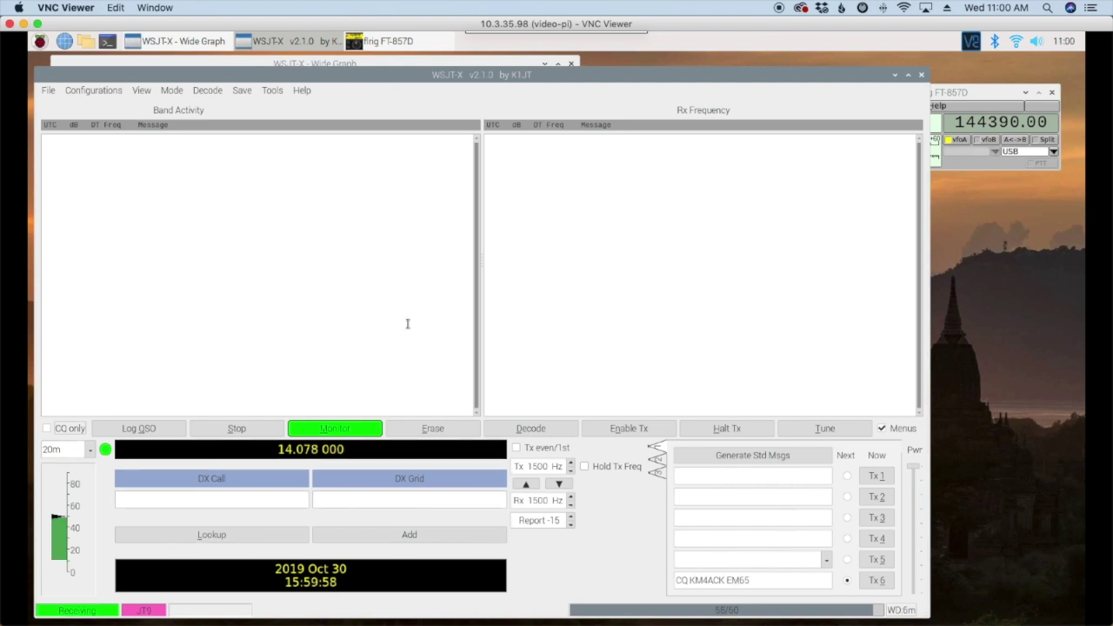
Switch the WSJT-X working frequency to 7.078 MHz on 40m, bringing flrig forward before and after to compare the rig's frequency
click(958, 93)
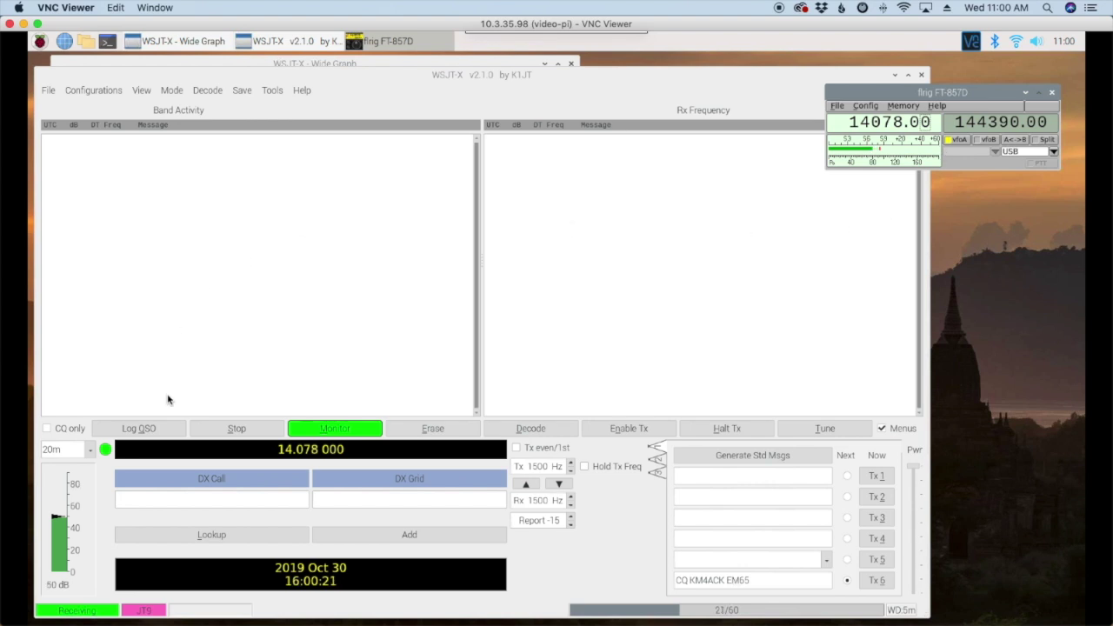
click(91, 449)
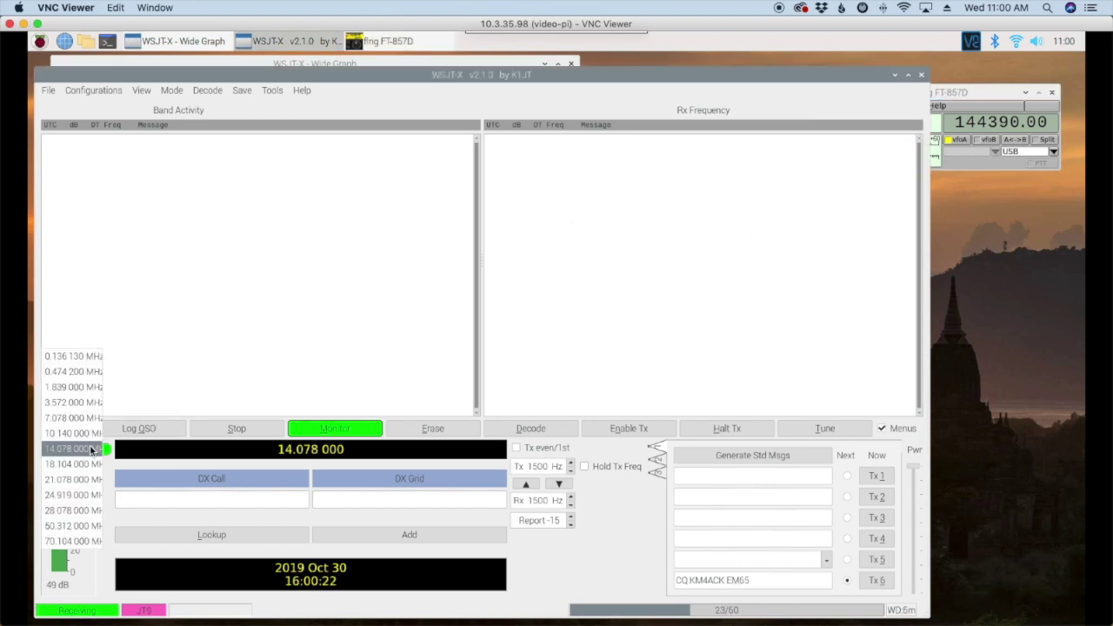
click(77, 418)
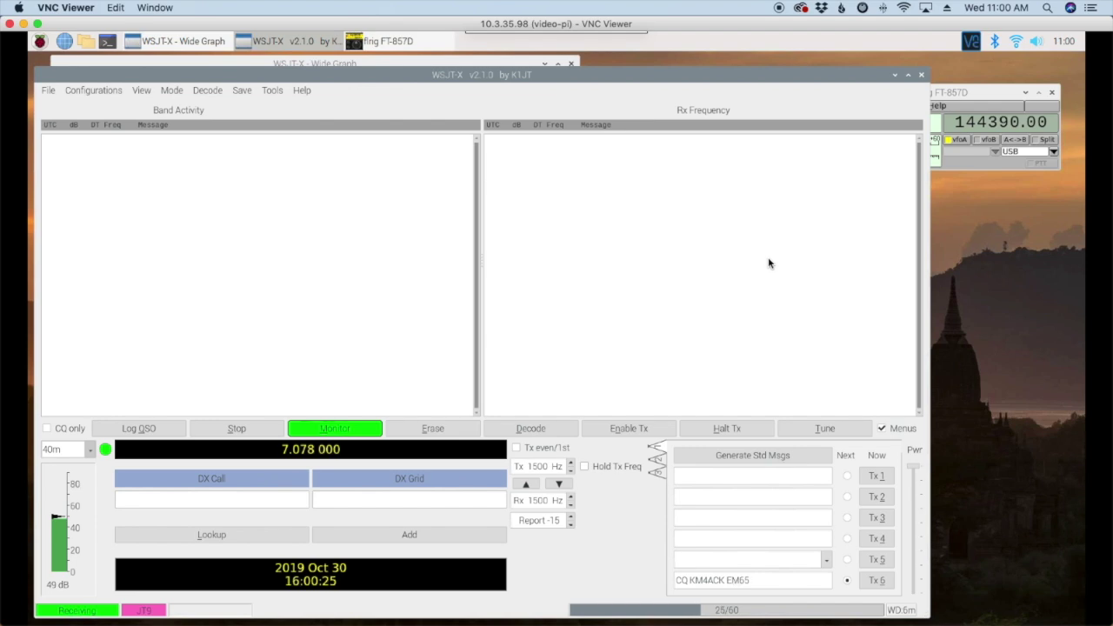
click(954, 91)
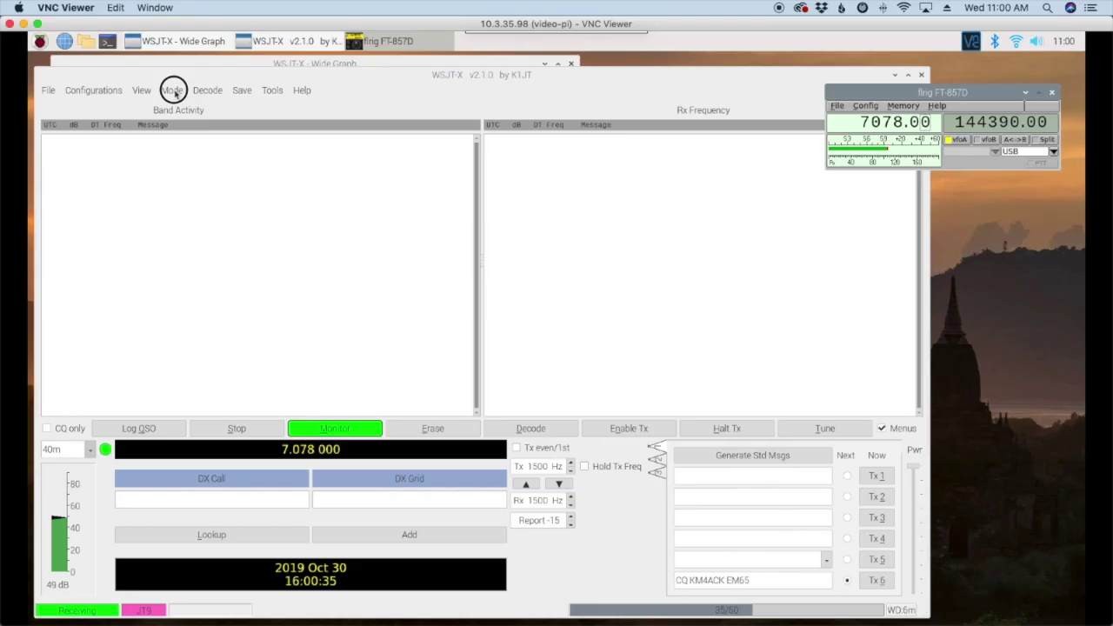
Switch WSJT-X to WSPR mode and start a tune transmission with the transmit digital gain lowered to about -4.3 dB
click(172, 90)
click(184, 256)
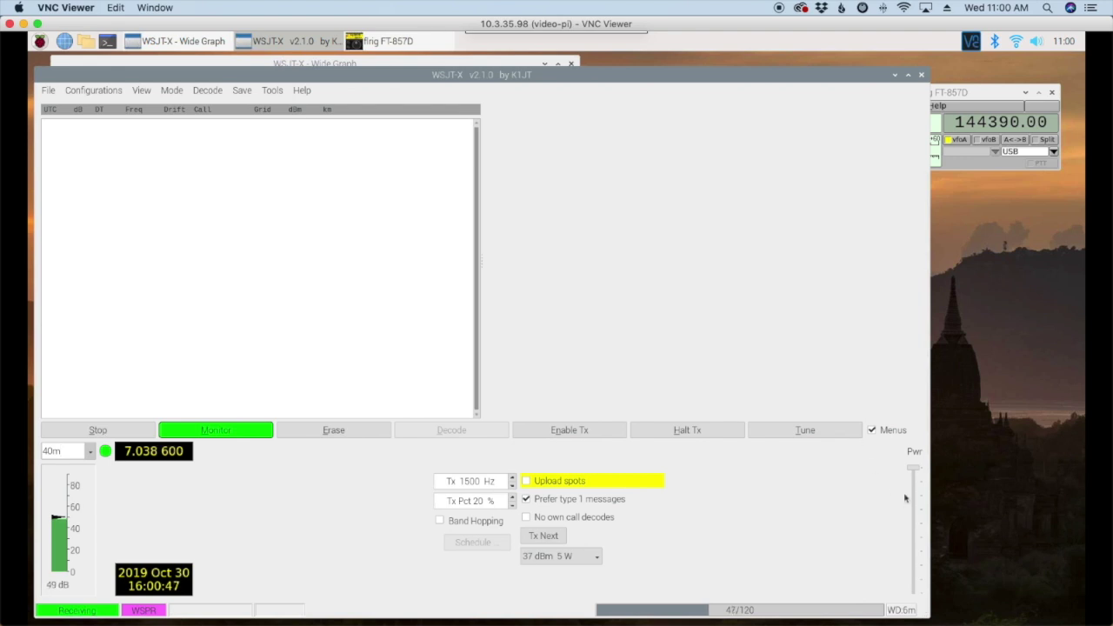
drag(913, 471, 913, 481)
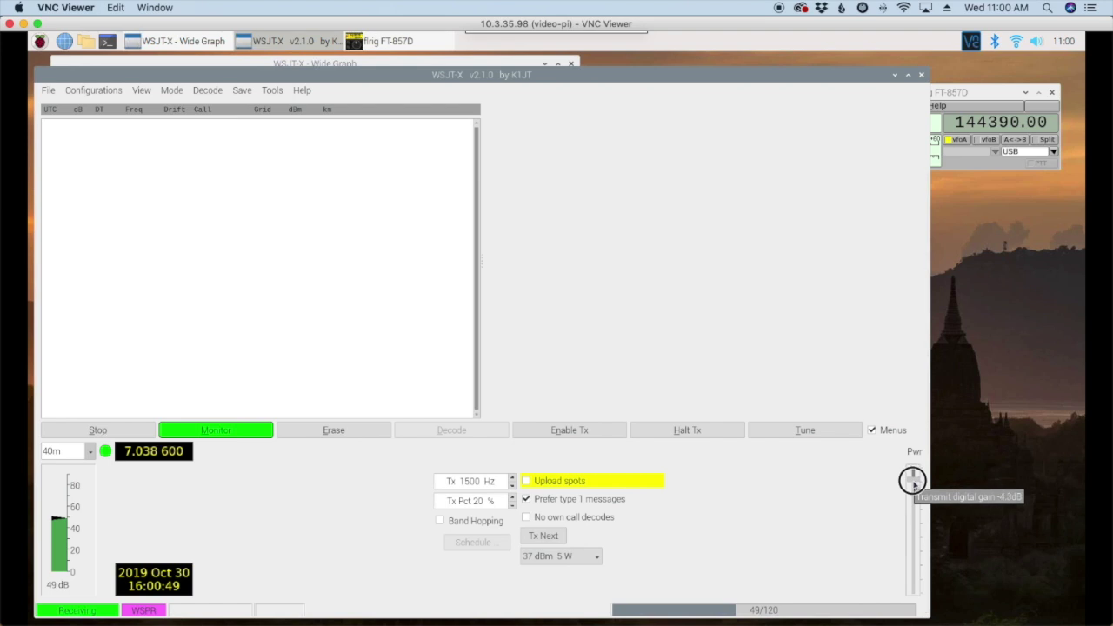
click(794, 431)
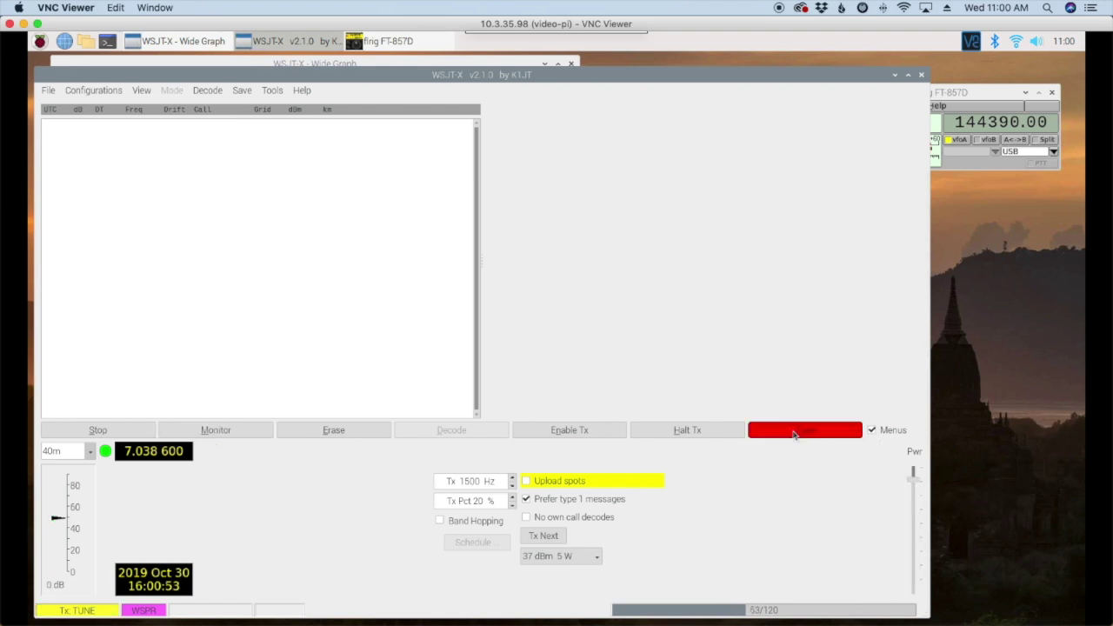